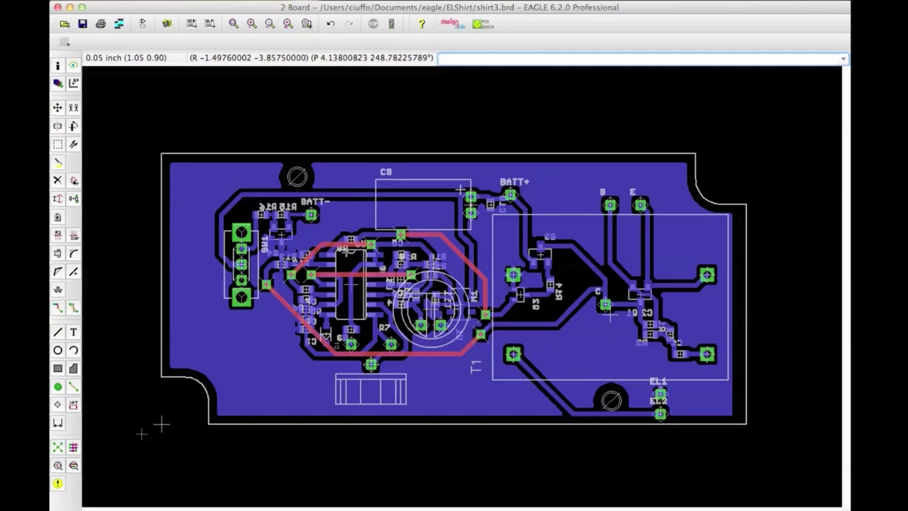
Scroll around the shirt3 board view
scroll(348, 249, up, 1)
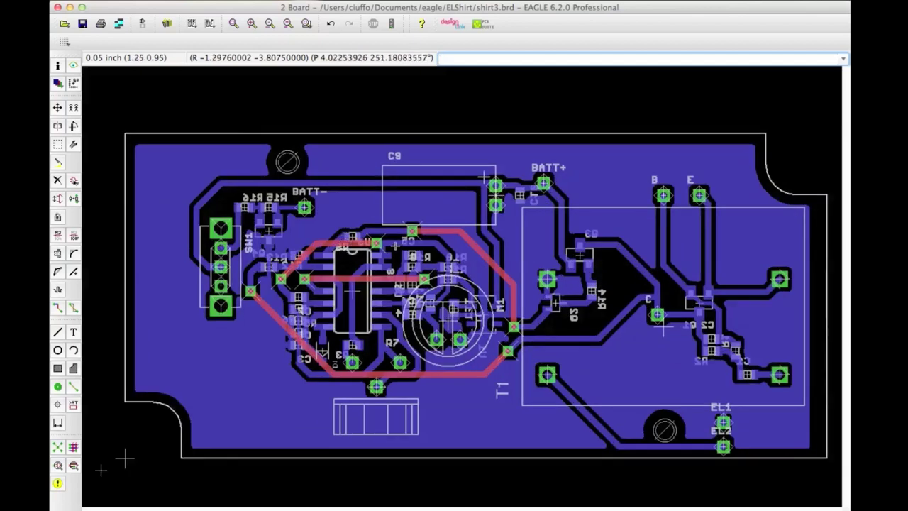
scroll(395, 244, down, 1)
scroll(396, 245, right, 1)
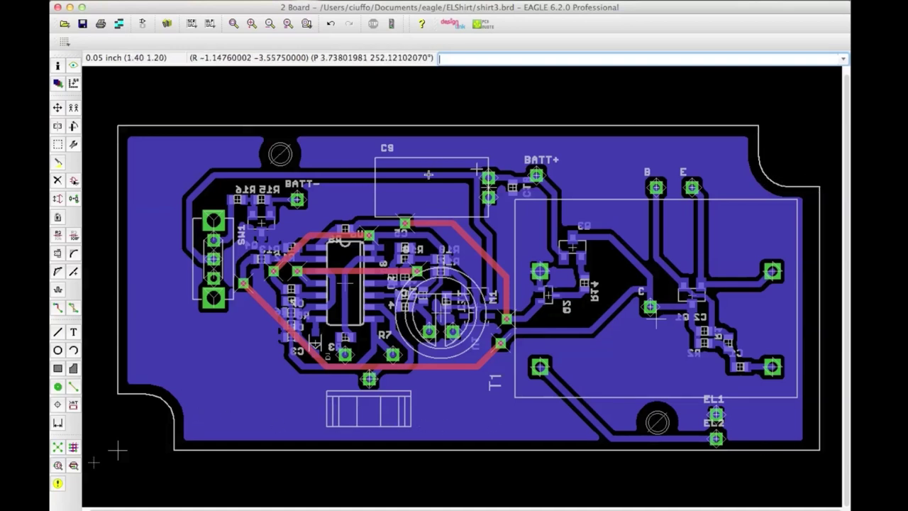
scroll(426, 183, left, 3)
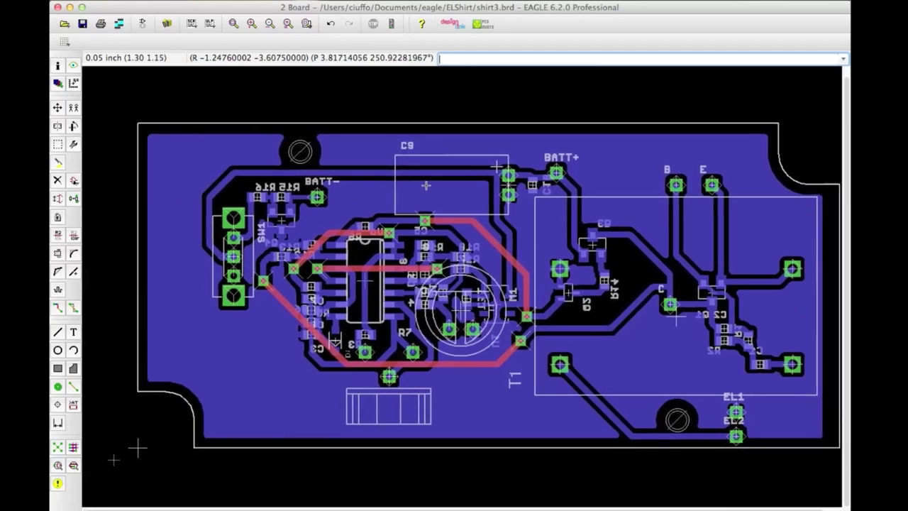
scroll(421, 186, right, 3)
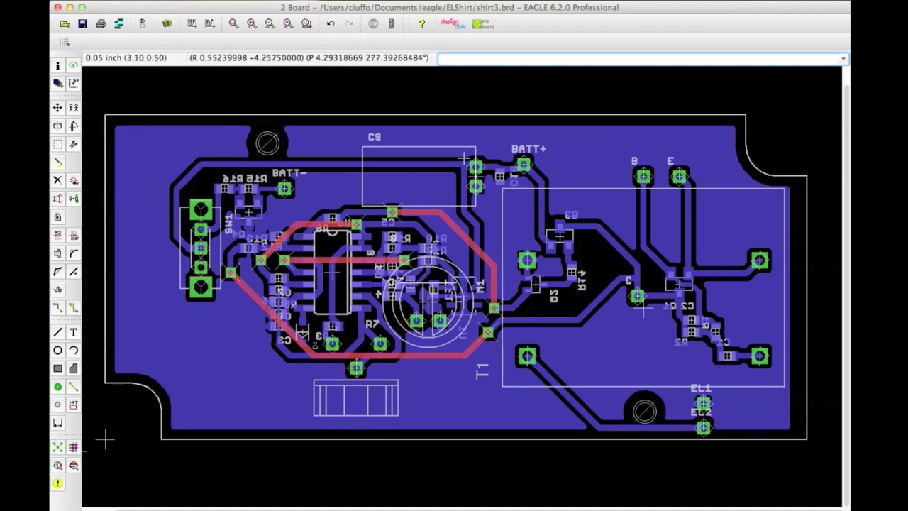
In 1551L.pdf, view the whole page, zoom in twice and scroll to the board-size and Lid drawings
key(super+Tab)
click(95, 22)
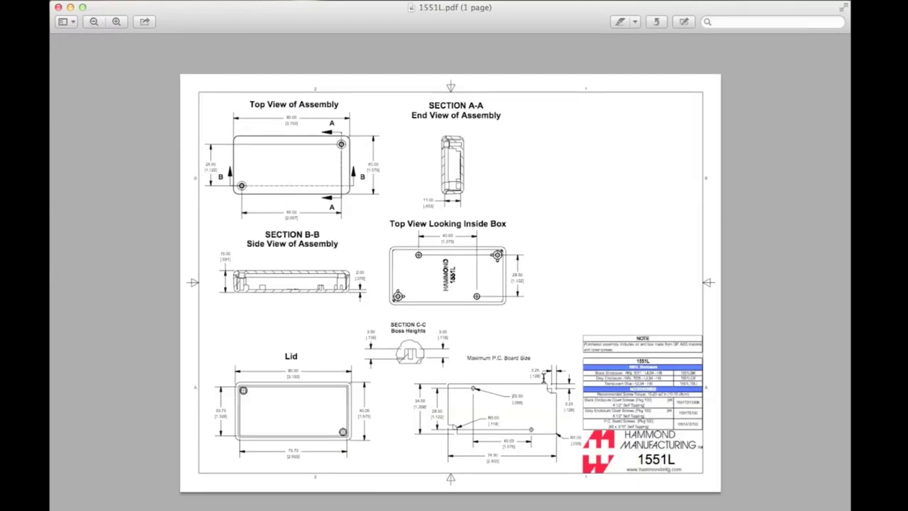
click(117, 21)
click(116, 21)
scroll(593, 308, down, 10)
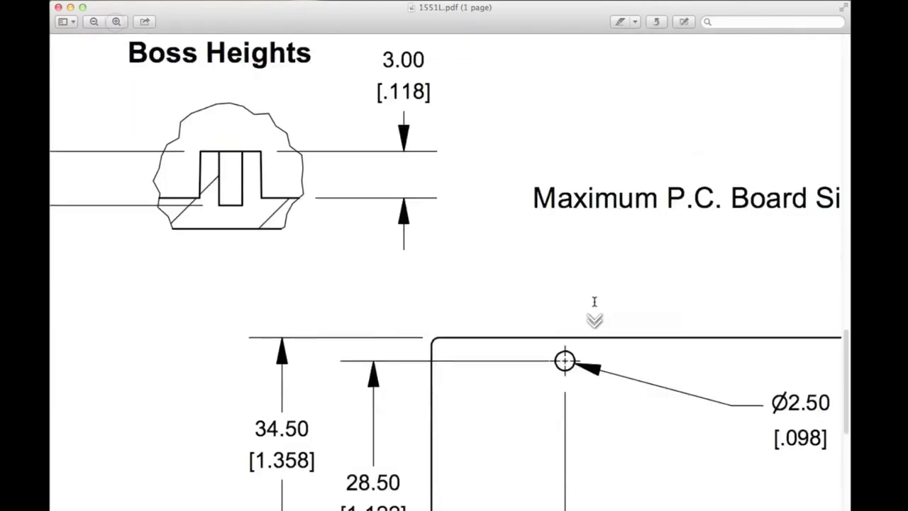
scroll(595, 322, right, 8)
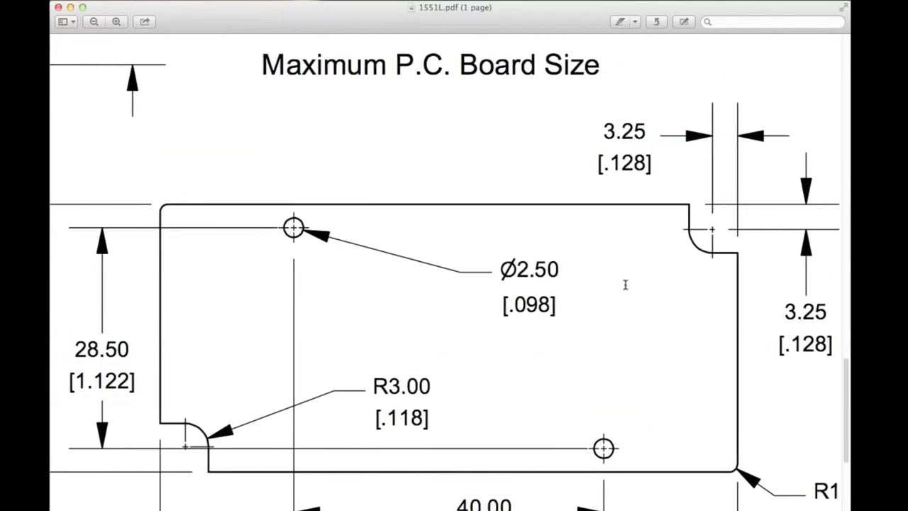
scroll(625, 285, up, 10)
scroll(841, 379, right, 10)
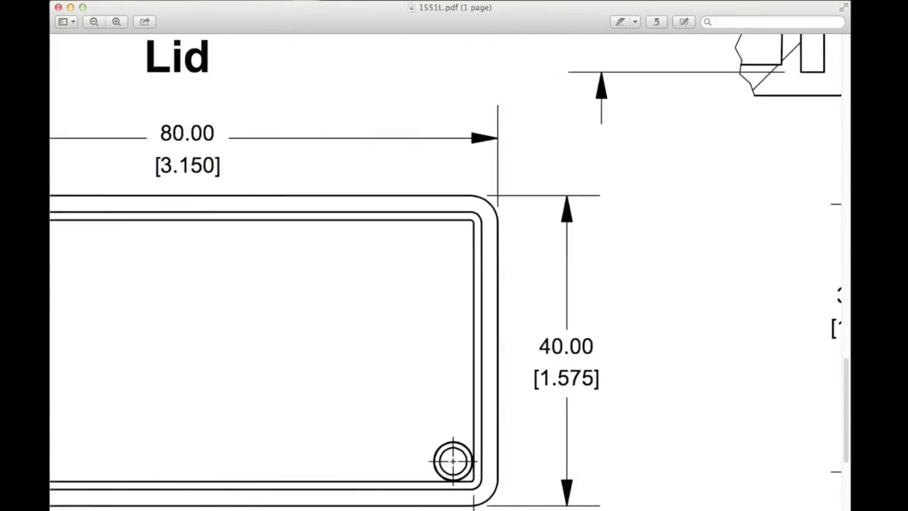
scroll(527, 507, down, 10)
scroll(527, 506, left, 8)
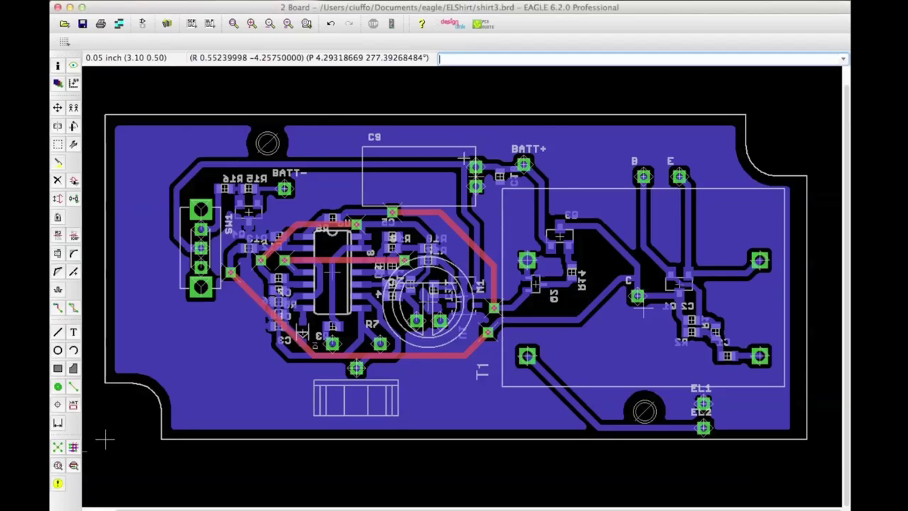
Zoom the shirt3 board view, then bring up the Display layers dialog
scroll(182, 407, down, 3)
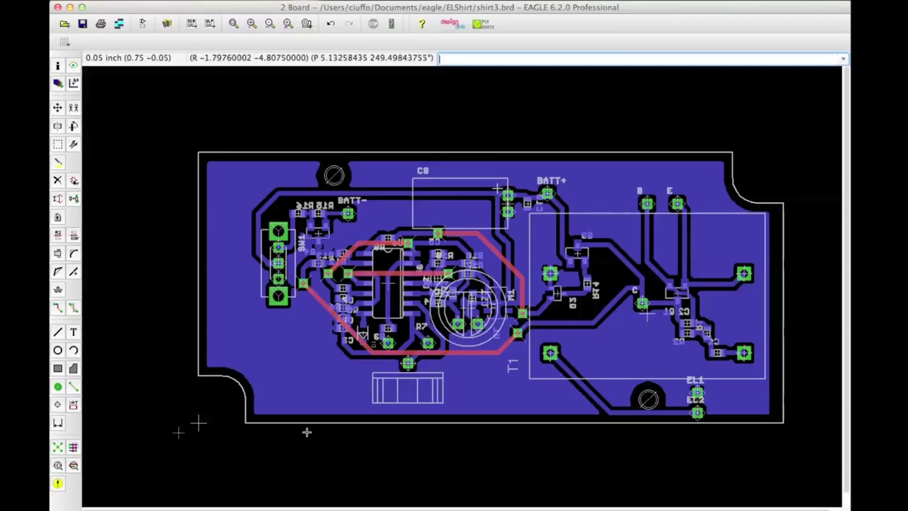
scroll(310, 270, up, 1)
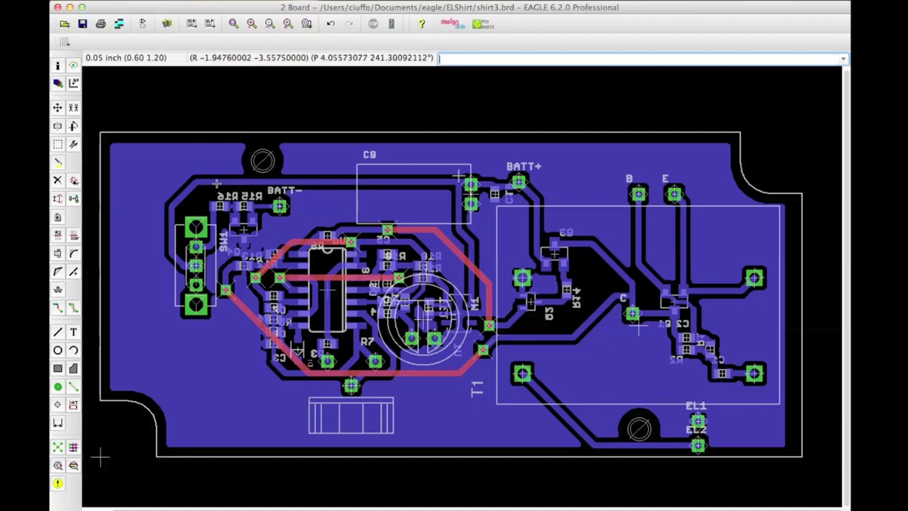
click(57, 83)
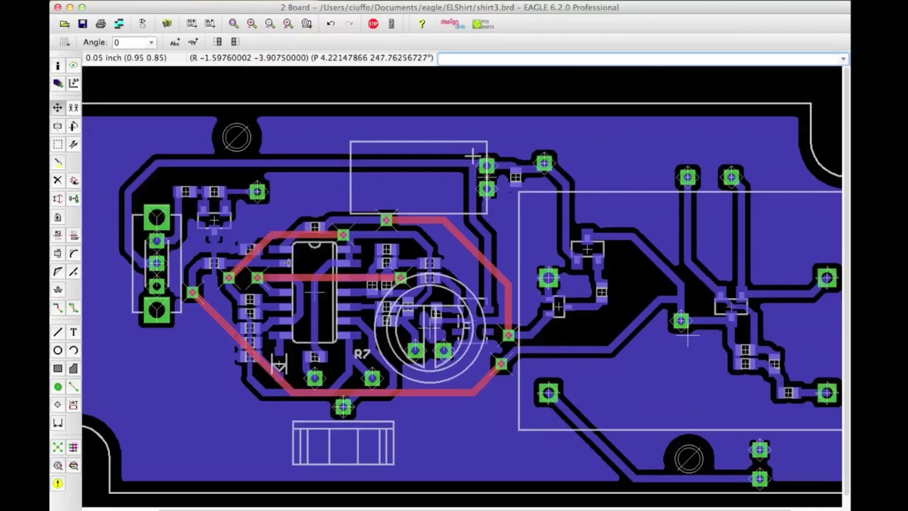
Nudge the board view left, reopen the Display dialog and cancel it unchanged
scroll(145, 213, up, 1)
scroll(91, 474, down, 3)
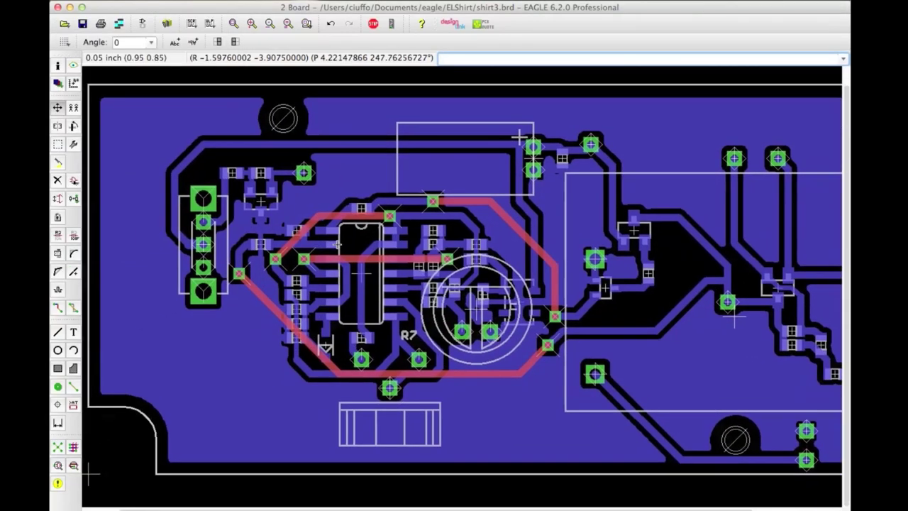
middle_drag(427, 245, 418, 248)
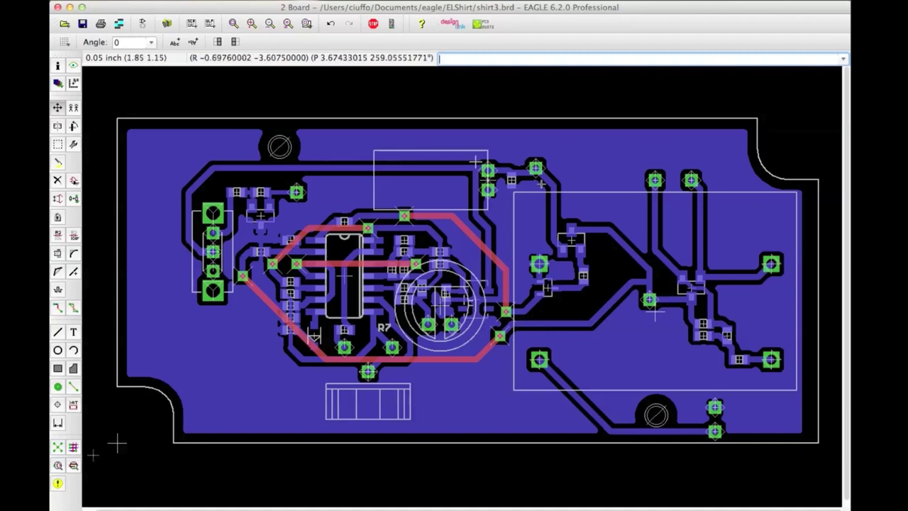
click(58, 84)
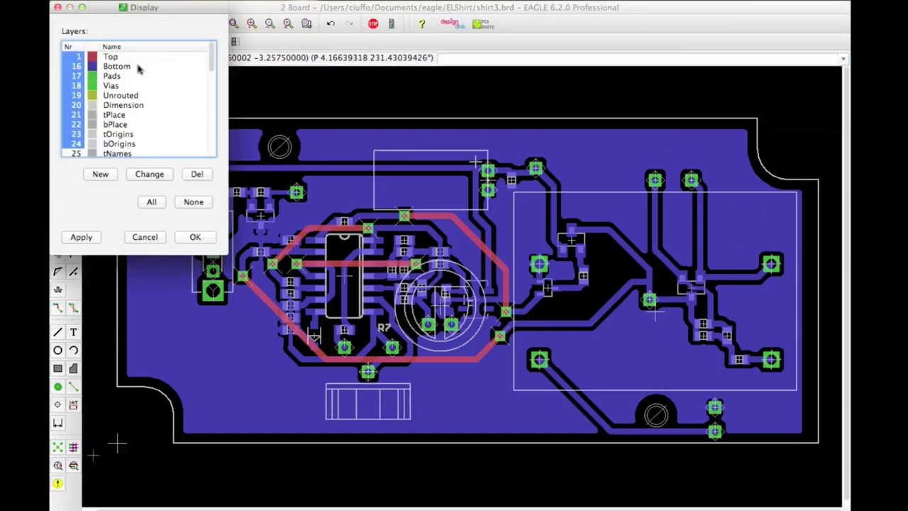
click(145, 237)
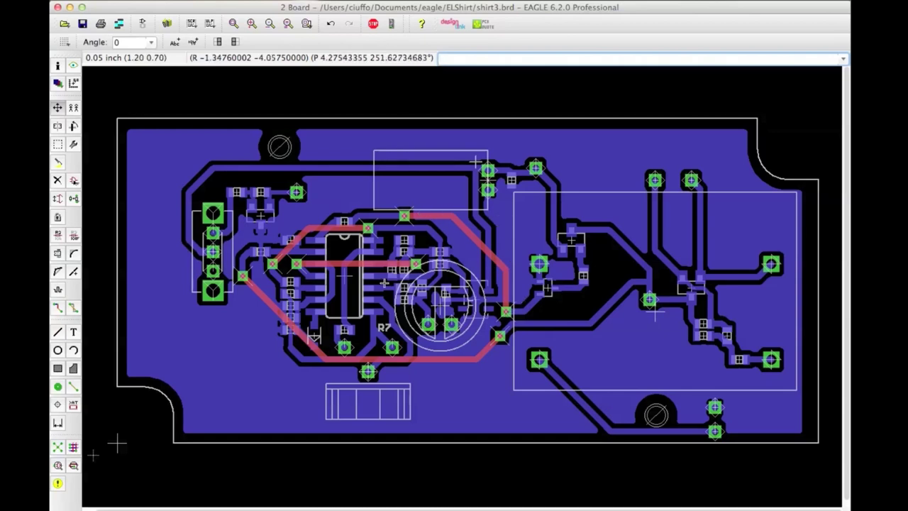
Zoom in on the bottom copper pour around the upper-left mounting hole
scroll(134, 247, up, 1)
scroll(213, 149, up, 5)
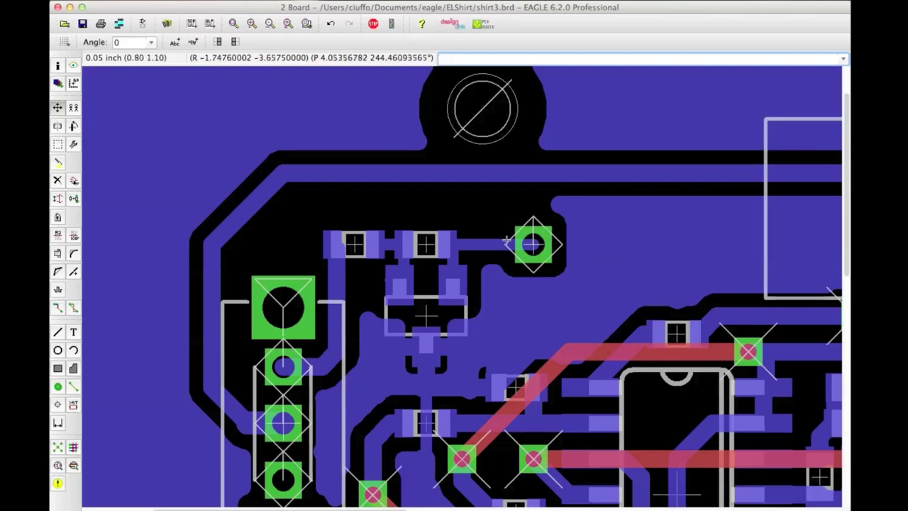
scroll(500, 281, down, 3)
scroll(358, 229, up, 2)
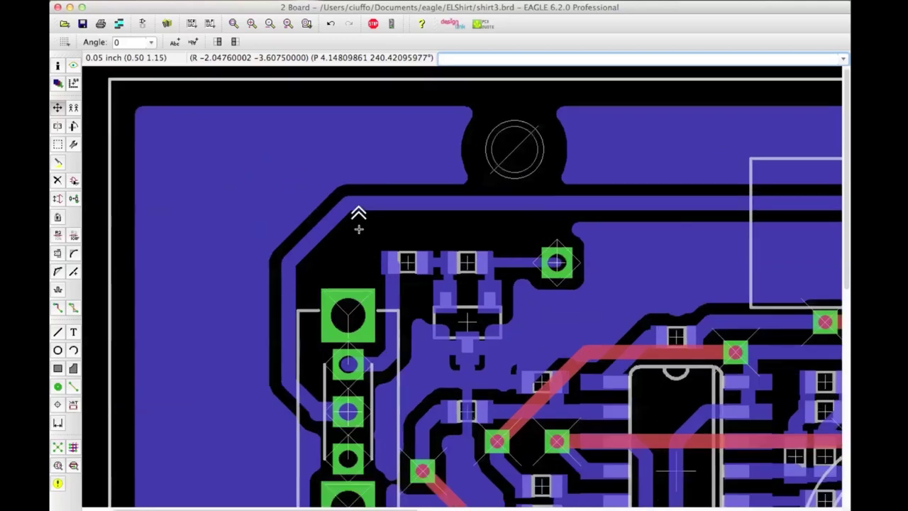
scroll(358, 229, up, 3)
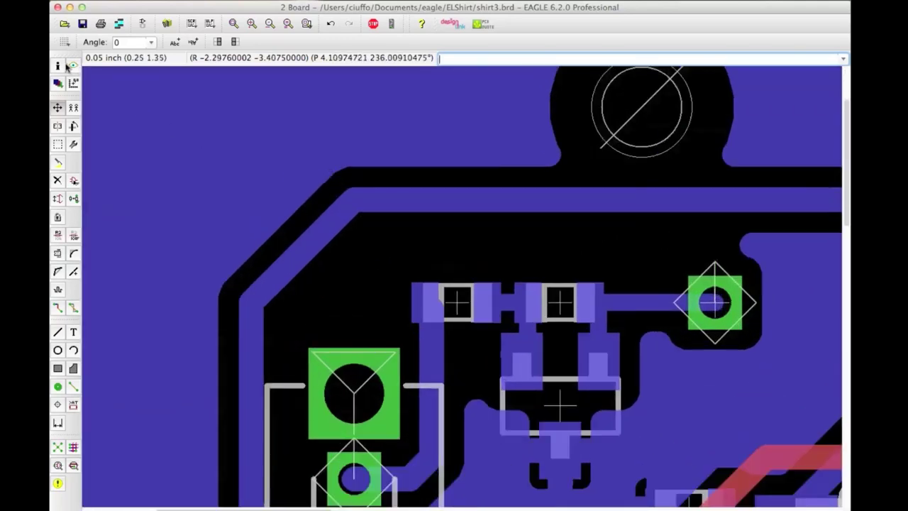
click(59, 66)
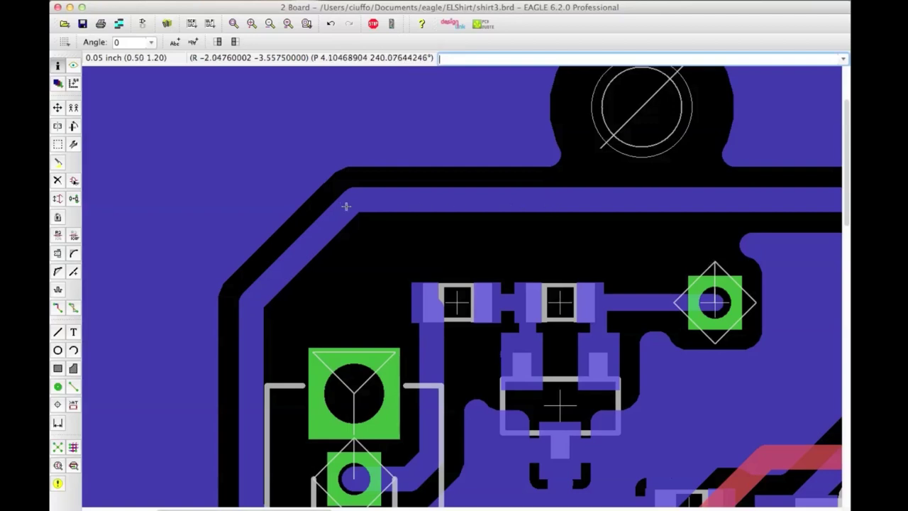
middle_drag(696, 213, 357, 234)
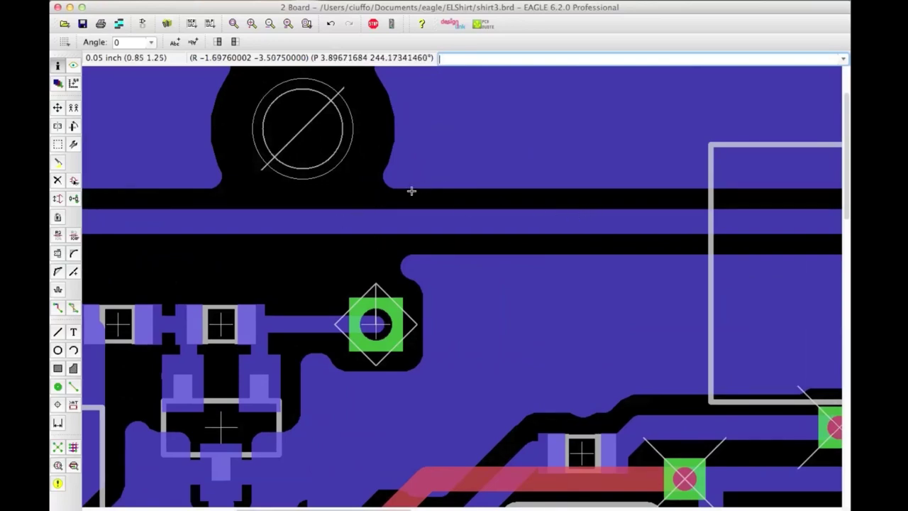
middle_drag(503, 190, 726, 183)
click(387, 217)
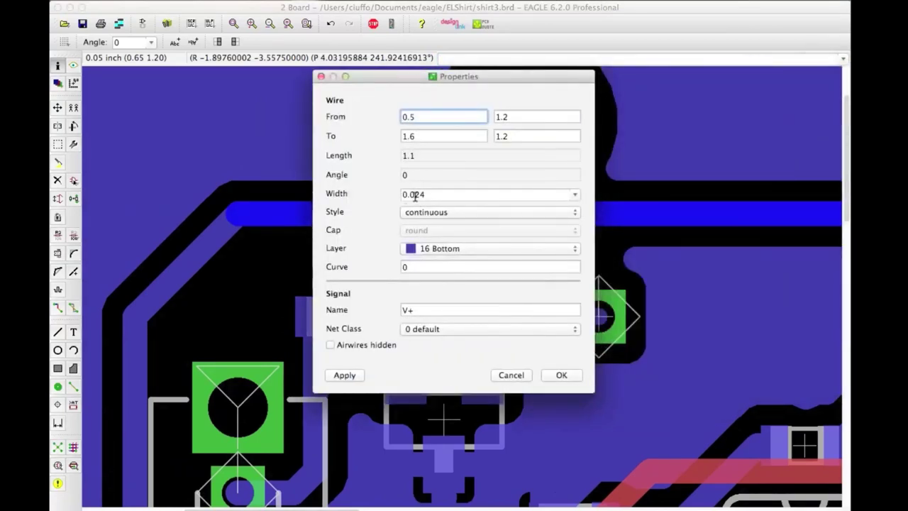
click(511, 374)
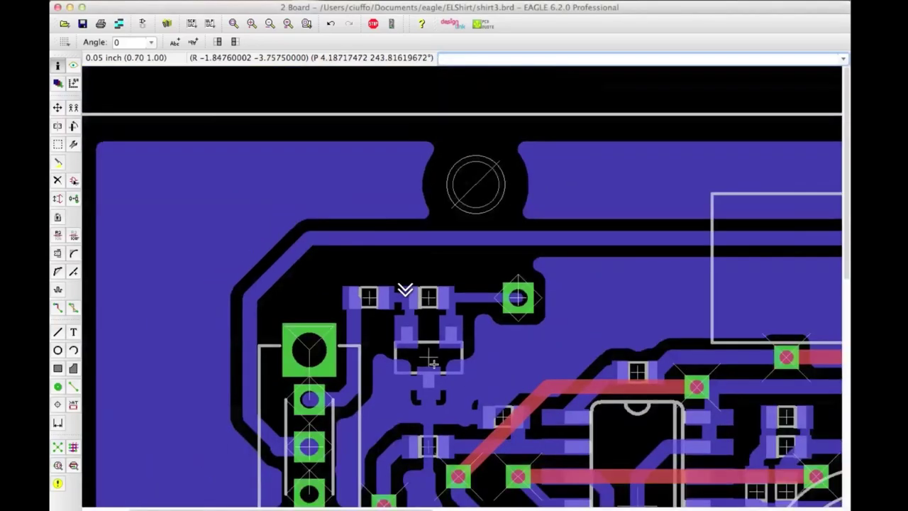
middle_drag(434, 364, 381, 305)
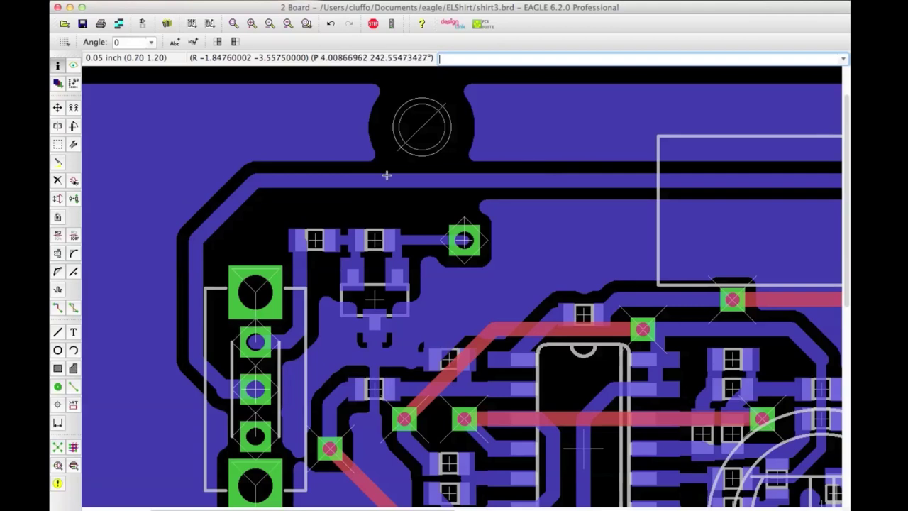
scroll(765, 403, down, 3)
scroll(765, 403, right, 1)
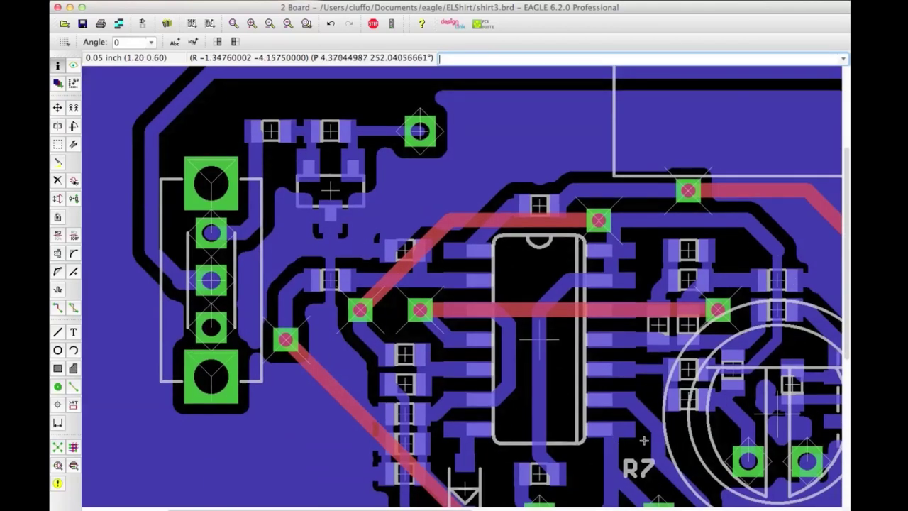
scroll(575, 313, down, 2)
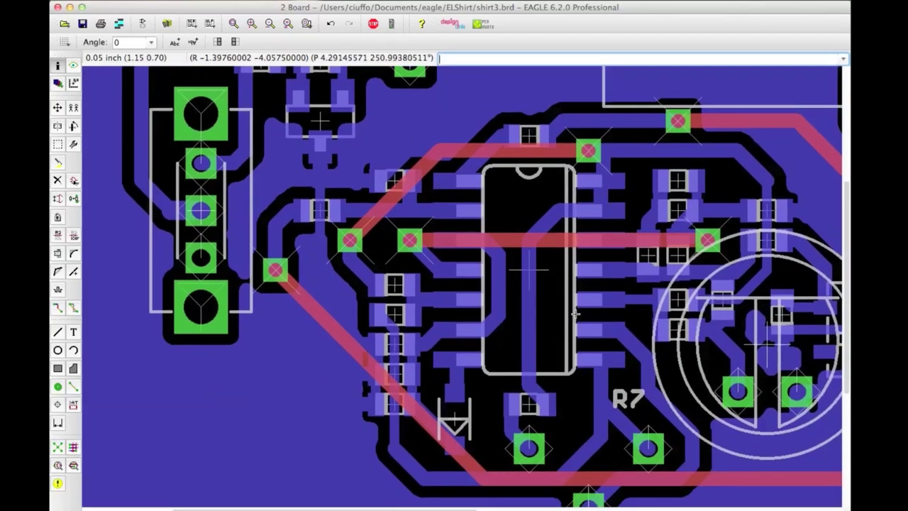
scroll(337, 124, up, 5)
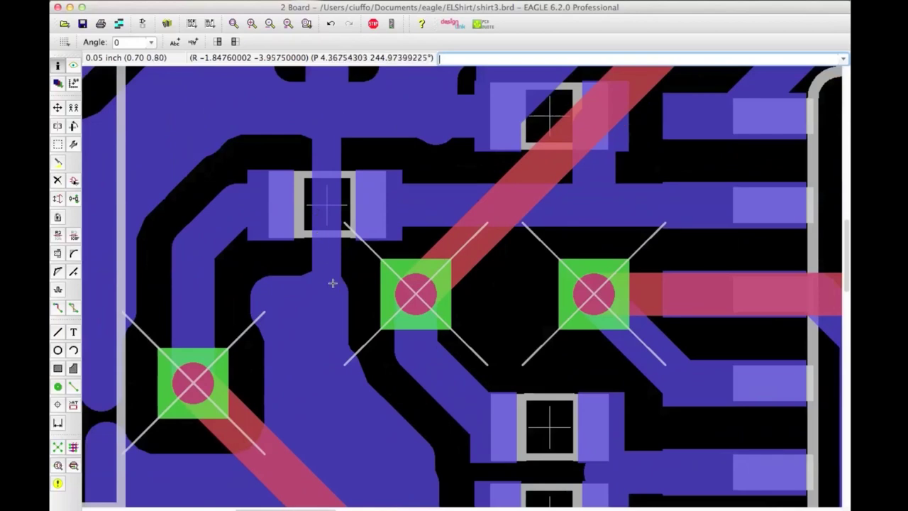
click(323, 149)
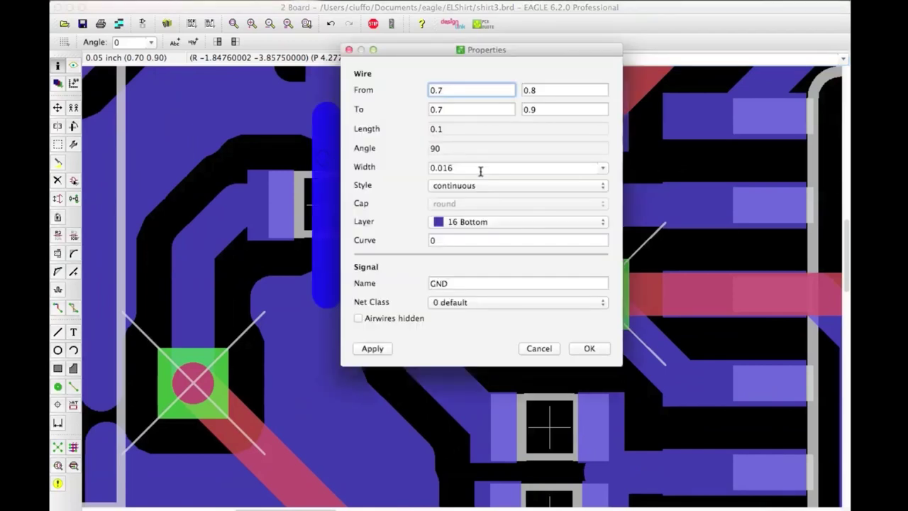
click(456, 168)
click(543, 348)
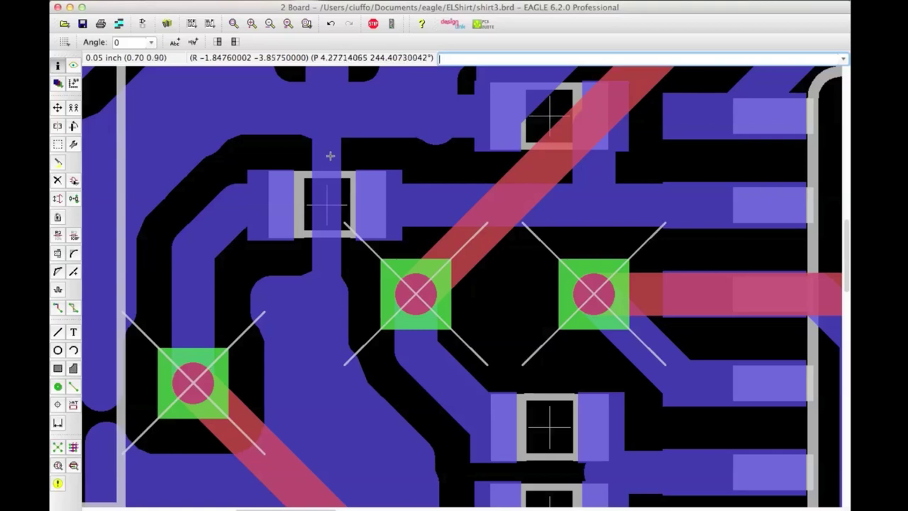
scroll(328, 206, down, 5)
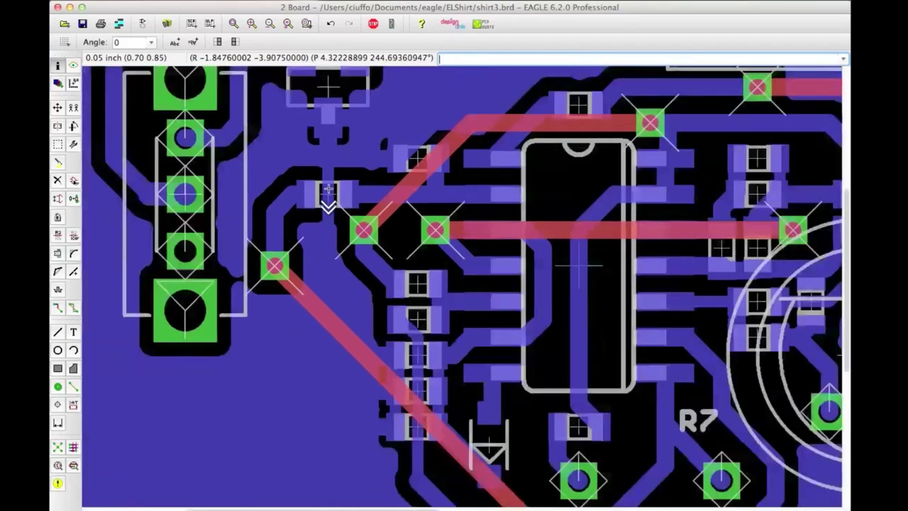
scroll(328, 208, down, 2)
scroll(319, 206, up, 3)
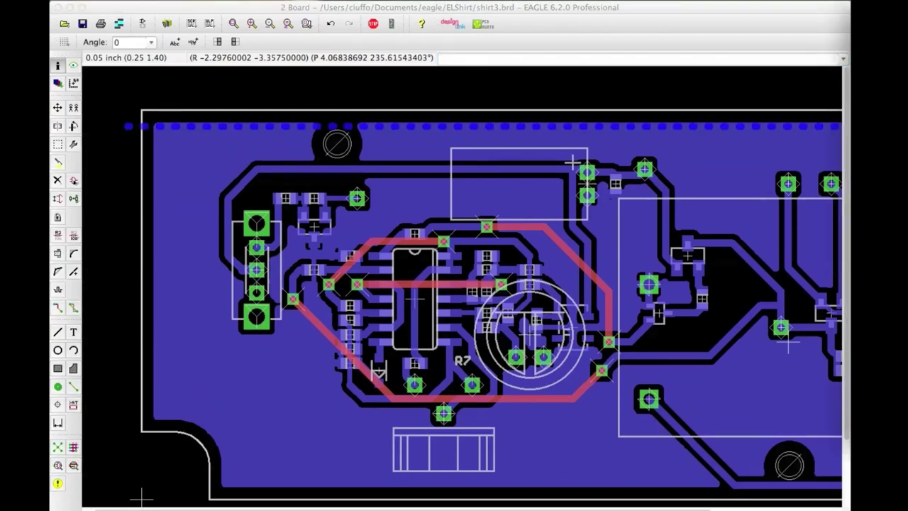
scroll(409, 153, right, 5)
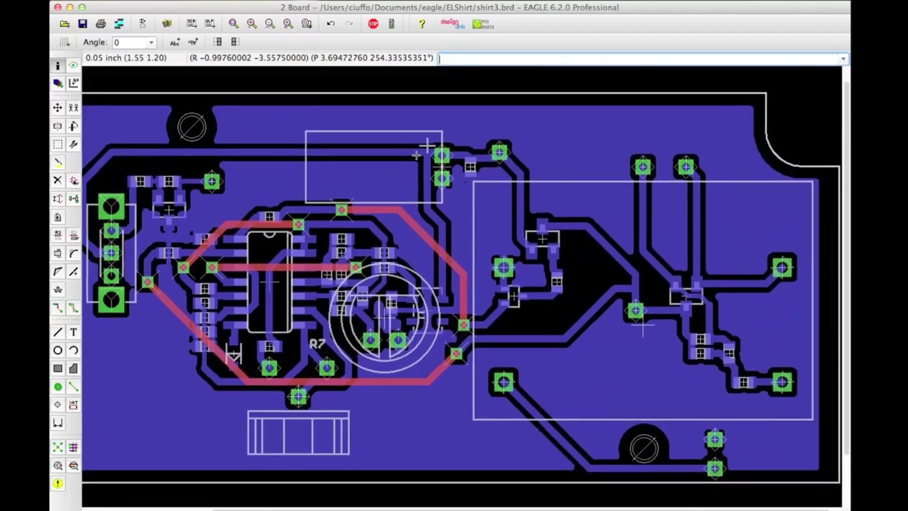
scroll(551, 345, up, 5)
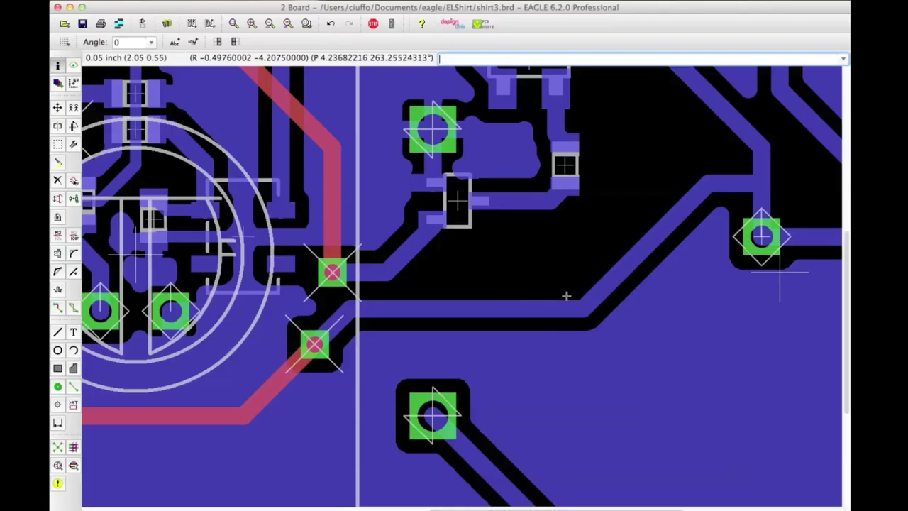
scroll(573, 292, down, 2)
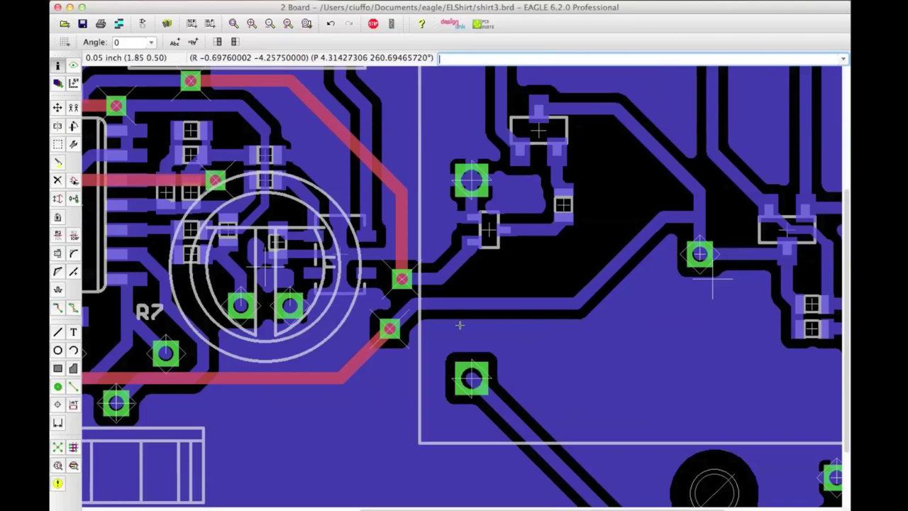
middle_drag(557, 313, 737, 278)
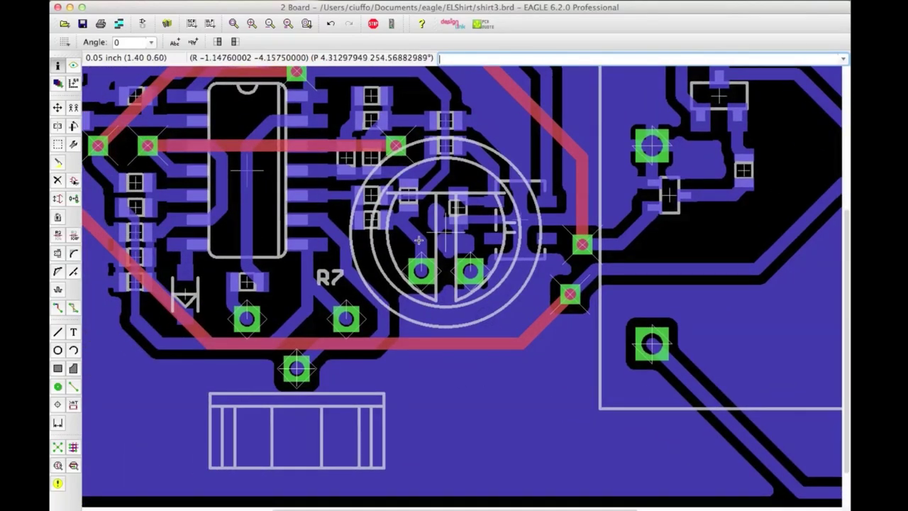
scroll(422, 238, left, 10)
scroll(426, 177, up, 5)
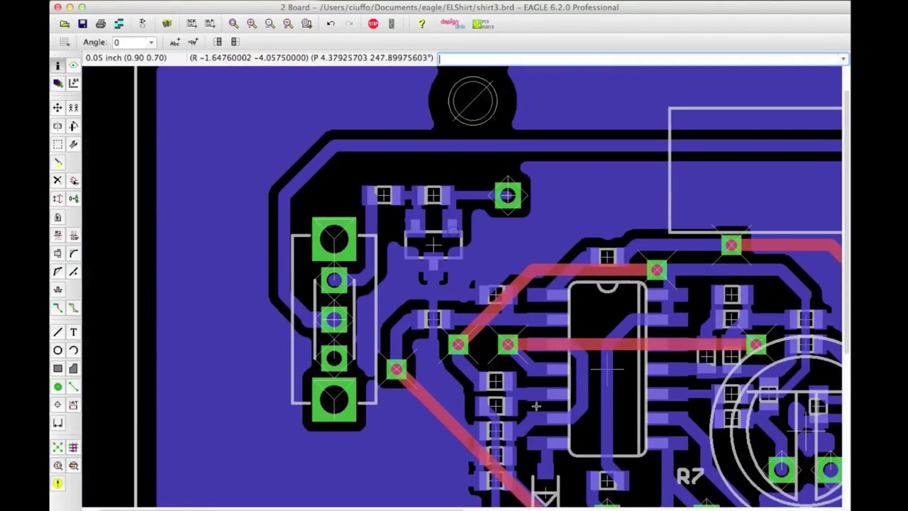
scroll(376, 170, up, 2)
scroll(380, 186, down, 3)
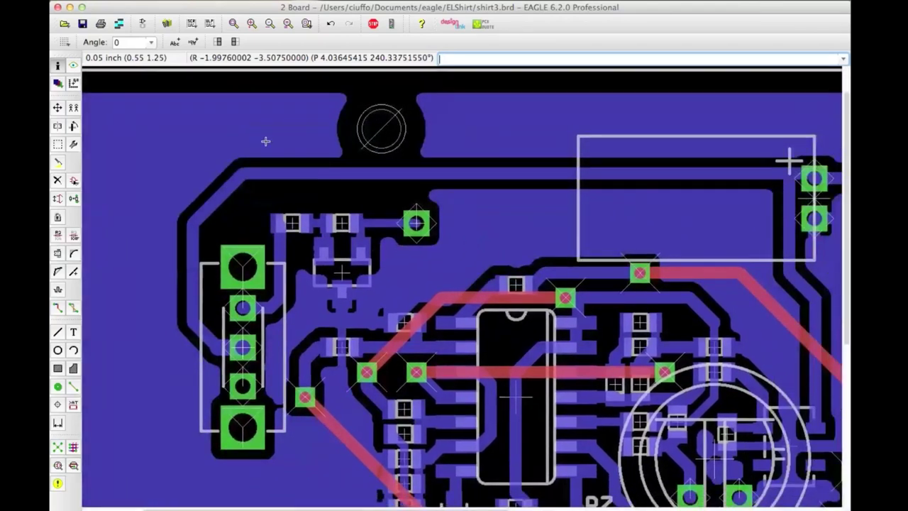
scroll(263, 142, down, 5)
scroll(406, 137, right, 2)
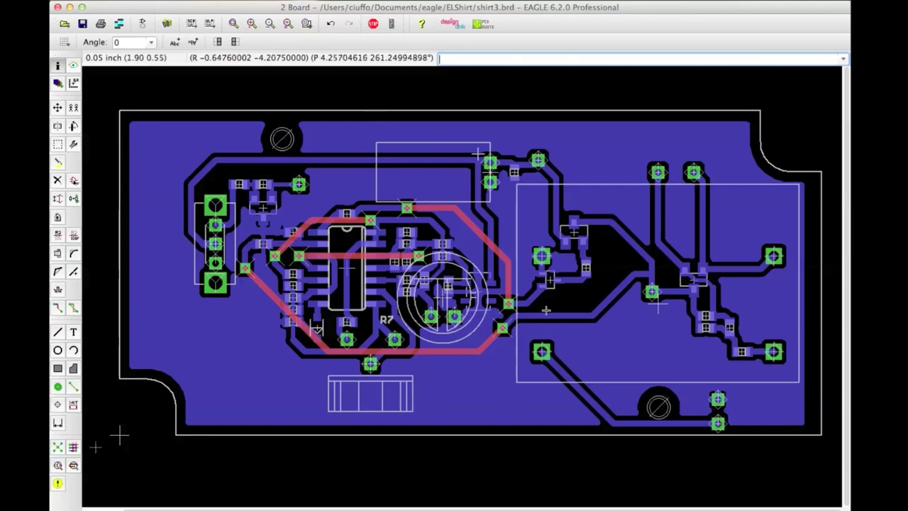
scroll(545, 310, up, 3)
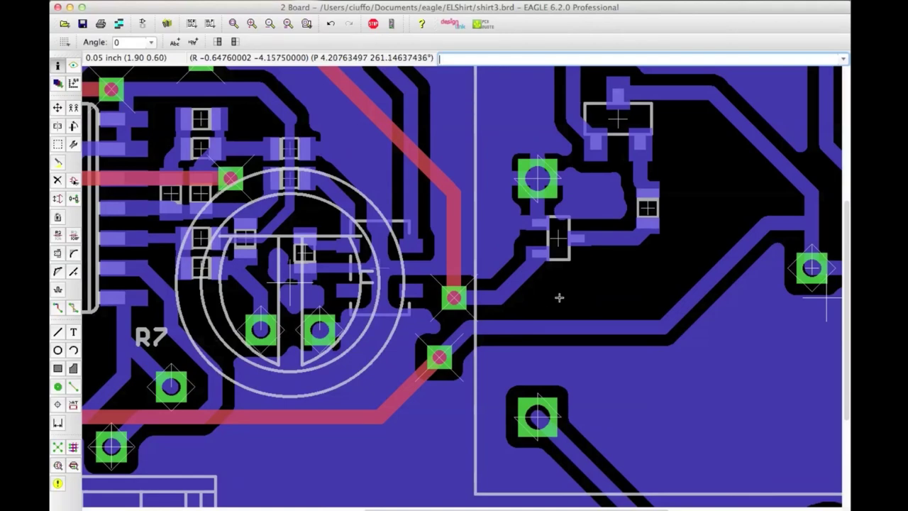
scroll(546, 309, down, 3)
scroll(552, 305, down, 2)
middle_drag(122, 430, 114, 457)
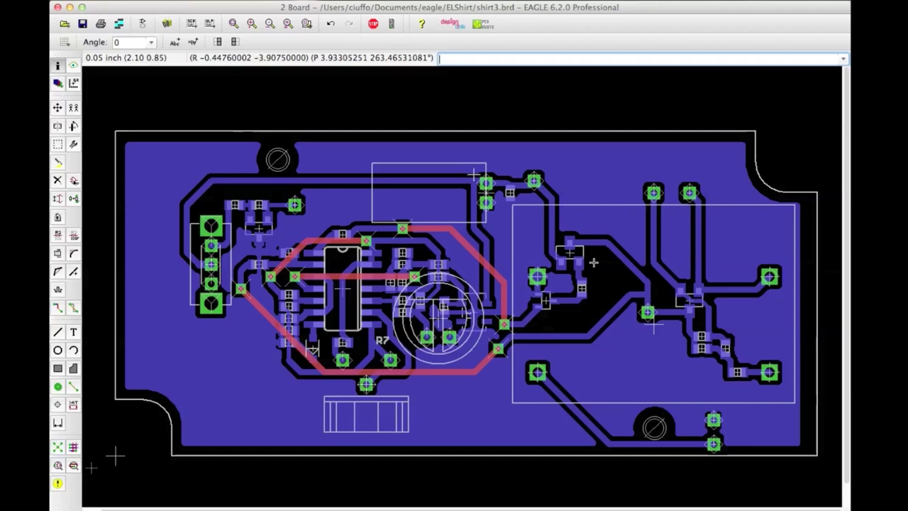
scroll(590, 264, up, 1)
scroll(610, 213, down, 1)
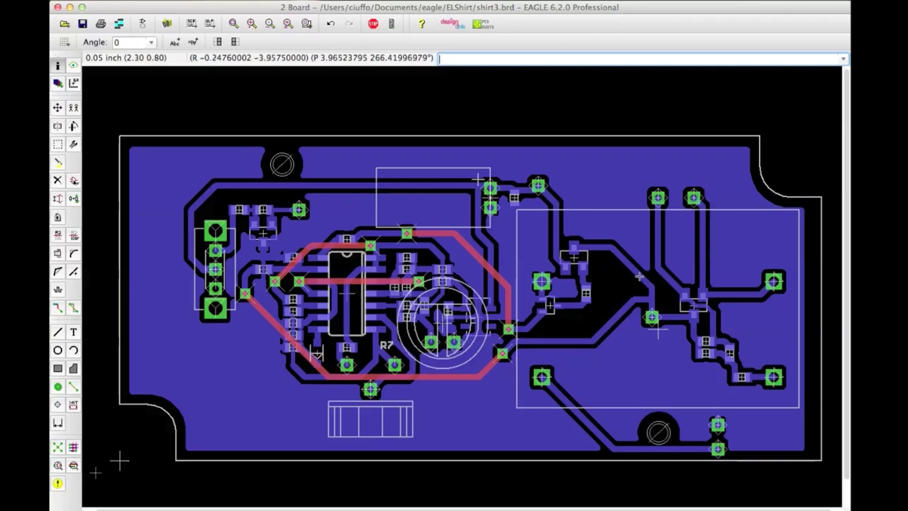
Hide layers 21–25 and 44–49 in the Display dialog and apply
click(57, 83)
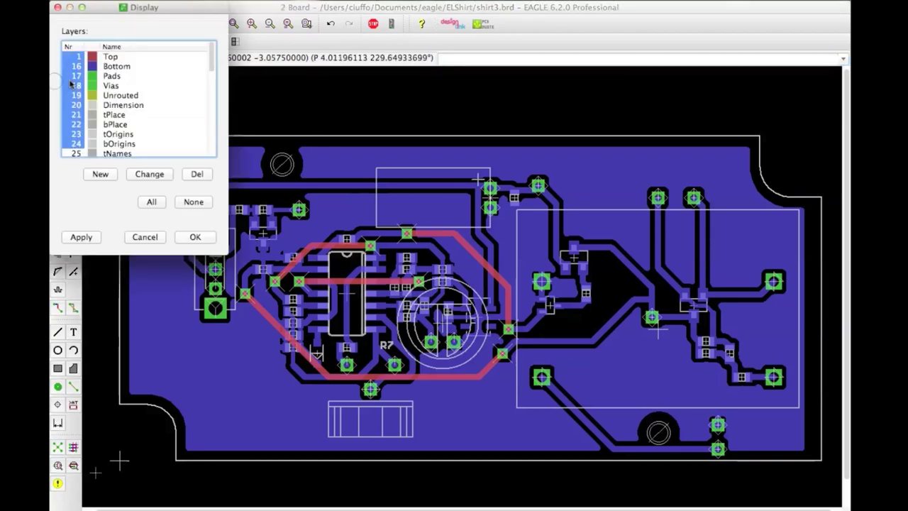
drag(75, 114, 78, 152)
scroll(91, 136, down, 10)
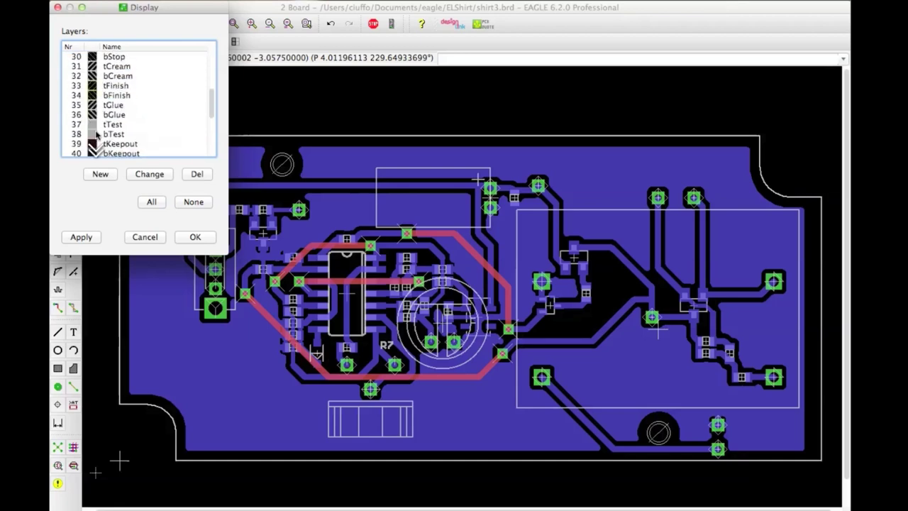
drag(70, 110, 76, 162)
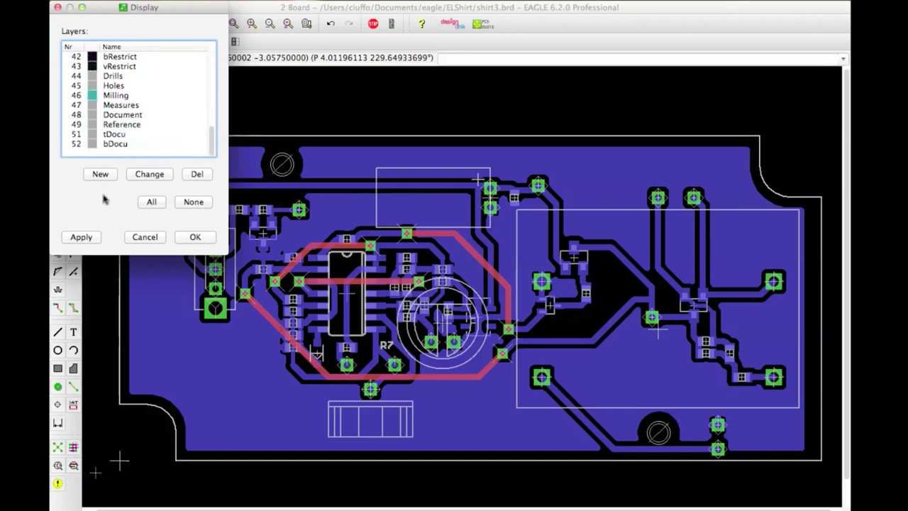
click(81, 237)
Also hide the Top copper layer, apply it and close the Display dialog with OK
drag(154, 13, 683, 121)
scroll(644, 197, up, 10)
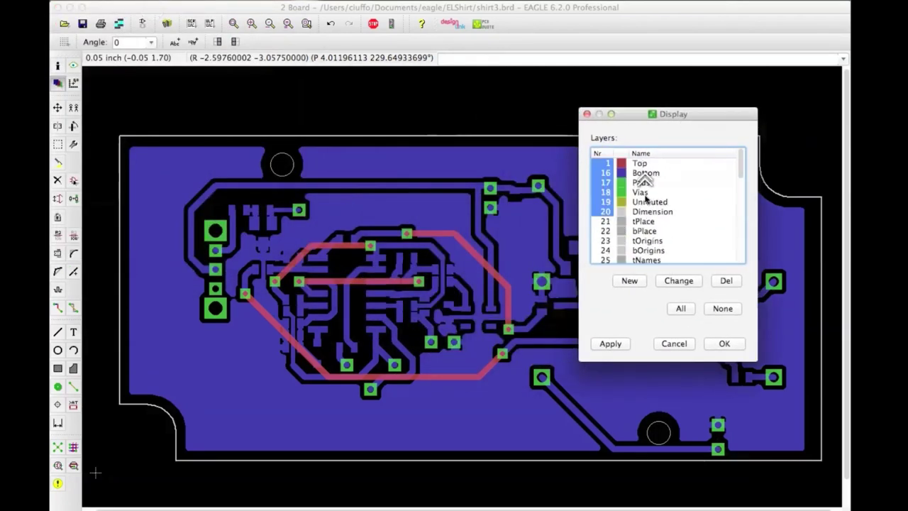
click(606, 164)
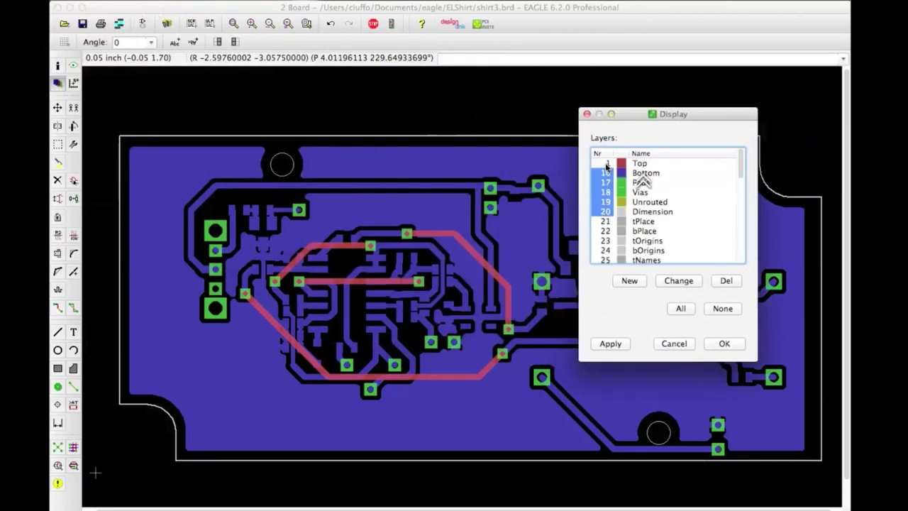
click(612, 344)
click(725, 344)
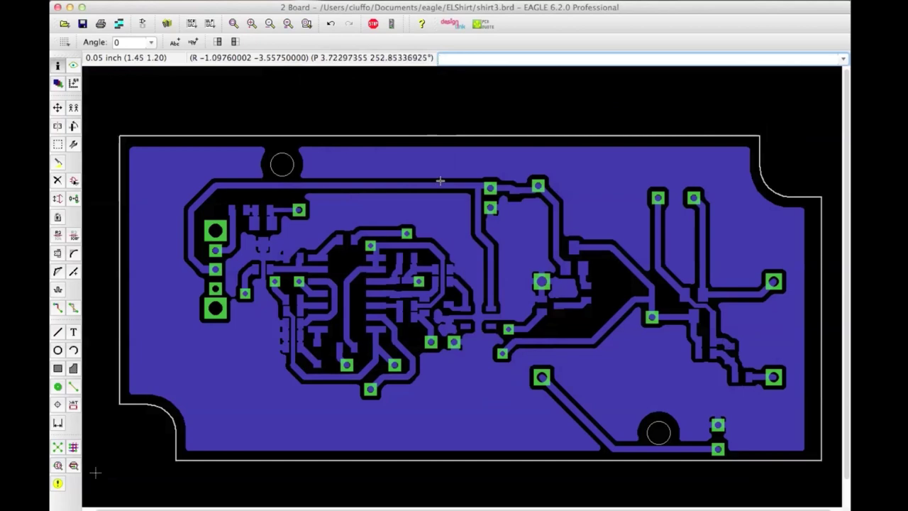
scroll(432, 172, up, 3)
scroll(435, 170, right, 1)
scroll(435, 170, right, 1)
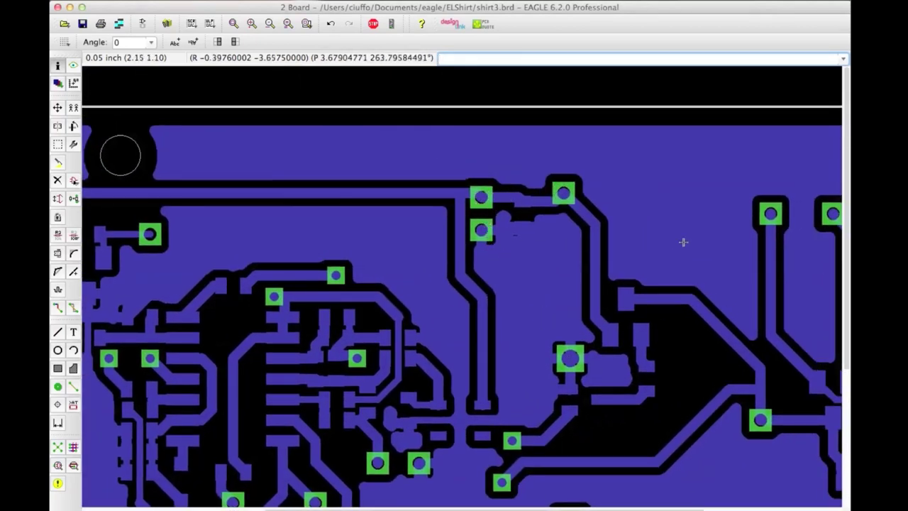
scroll(480, 231, down, 3)
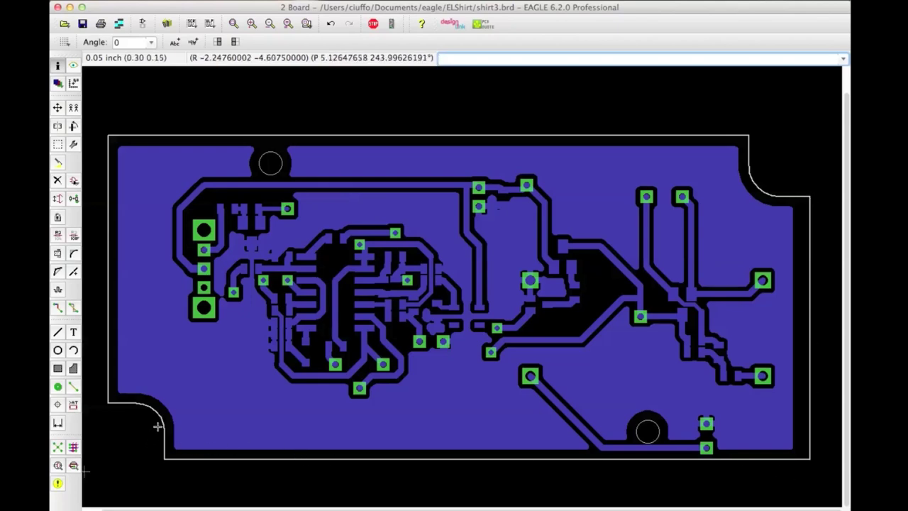
scroll(270, 138, up, 2)
scroll(640, 205, down, 1)
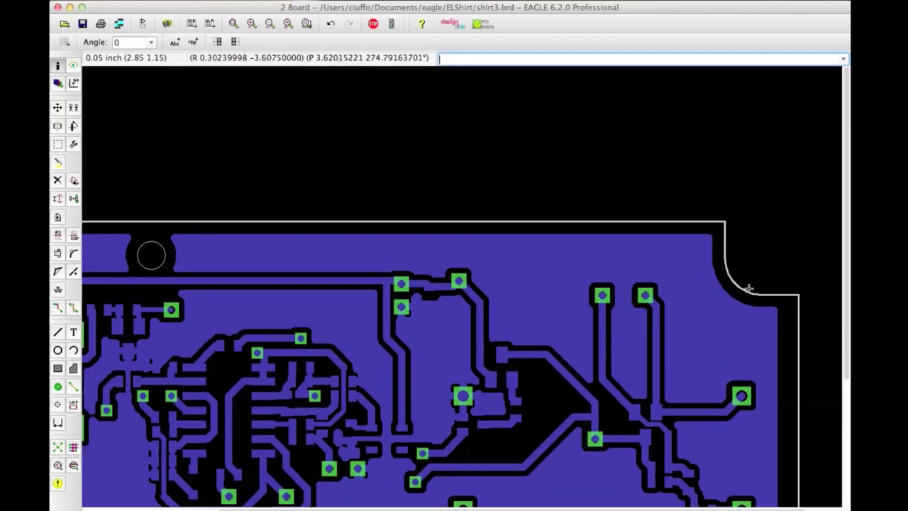
scroll(348, 255, left, 3)
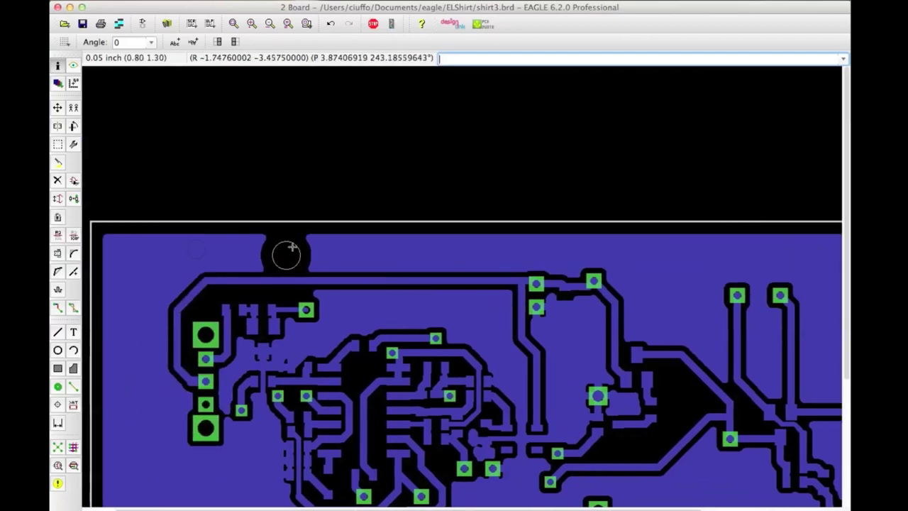
scroll(271, 250, down, 1)
scroll(273, 259, left, 3)
scroll(284, 212, up, 4)
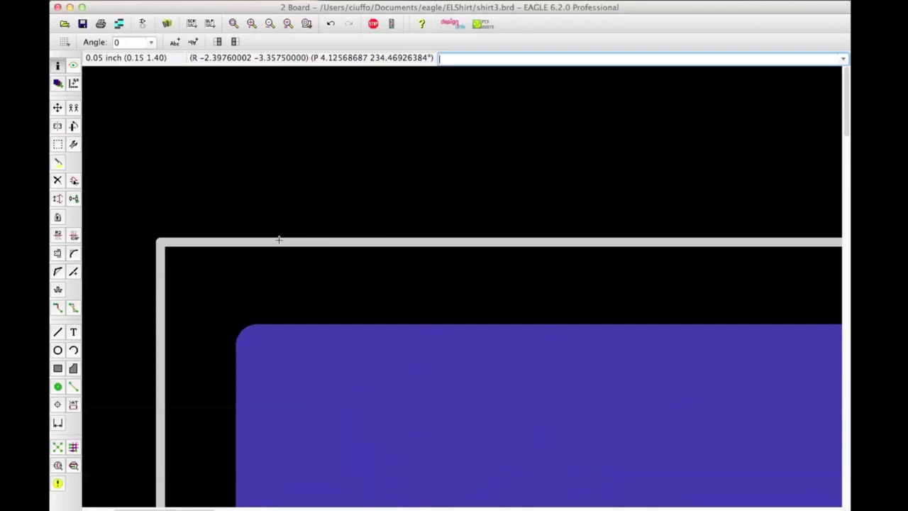
scroll(286, 245, down, 2)
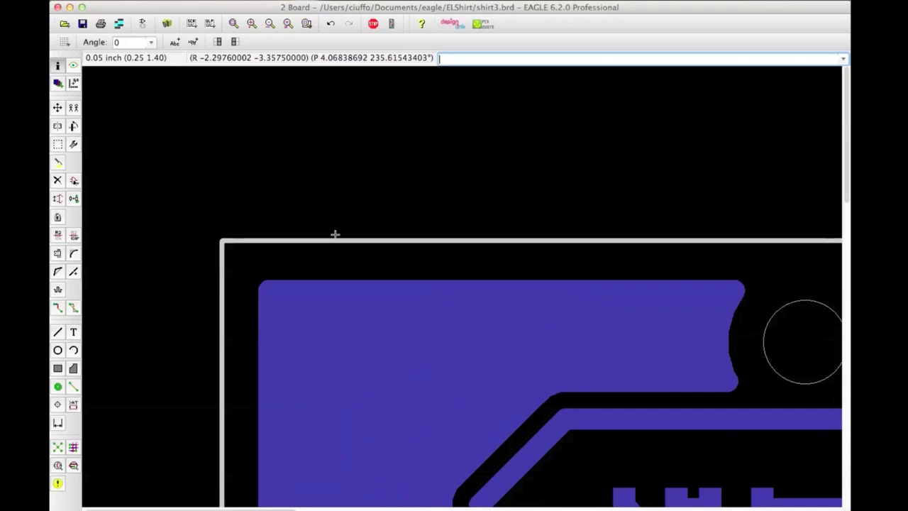
scroll(335, 235, down, 1)
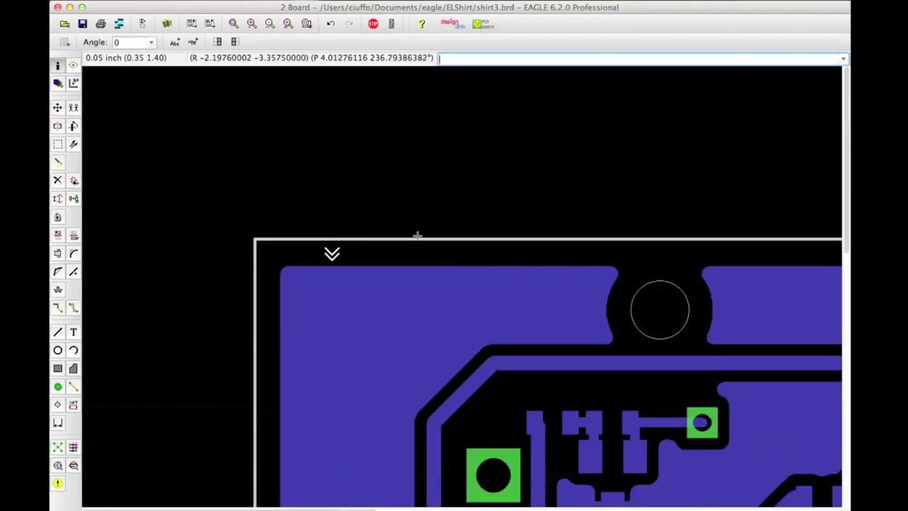
scroll(319, 241, right, 2)
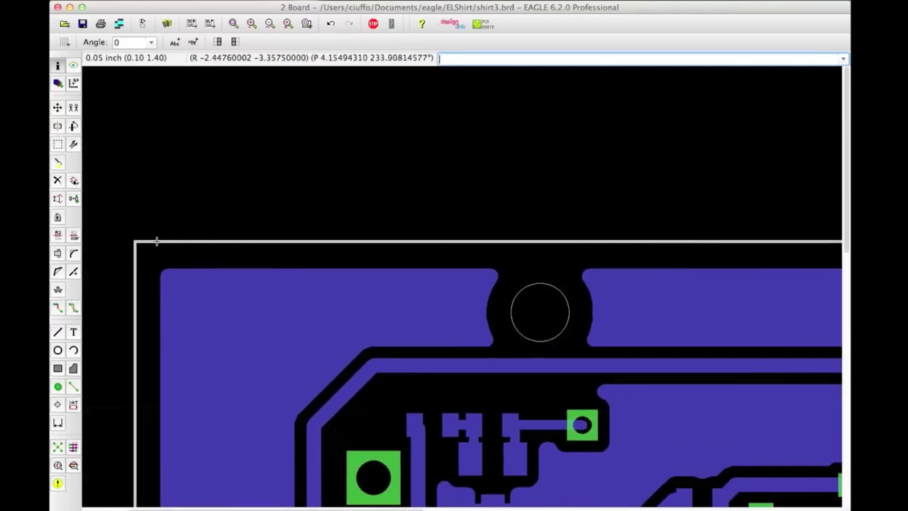
scroll(740, 246, right, 8)
scroll(644, 248, down, 5)
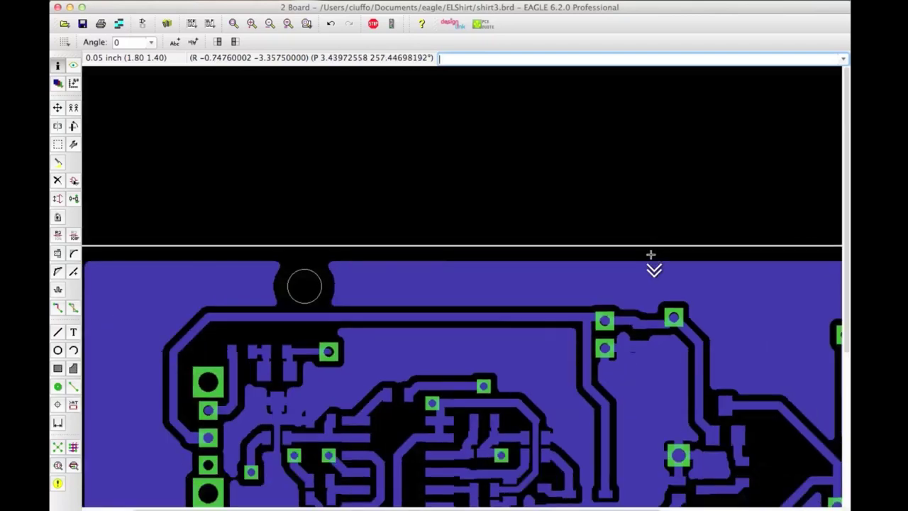
scroll(519, 216, up, 2)
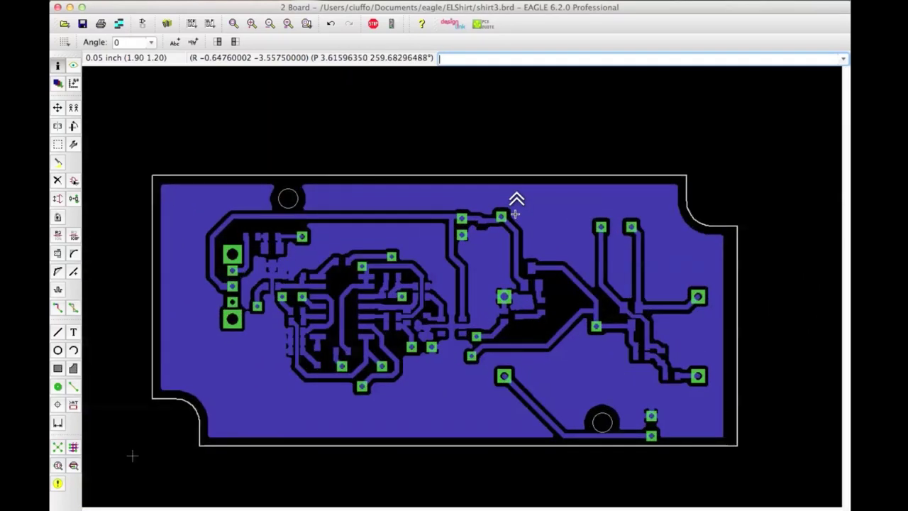
scroll(559, 178, down, 2)
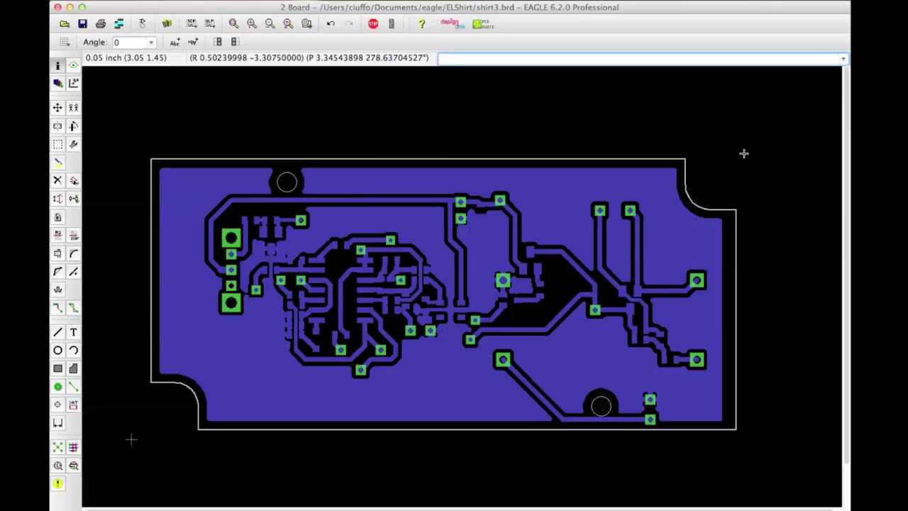
scroll(324, 172, up, 1)
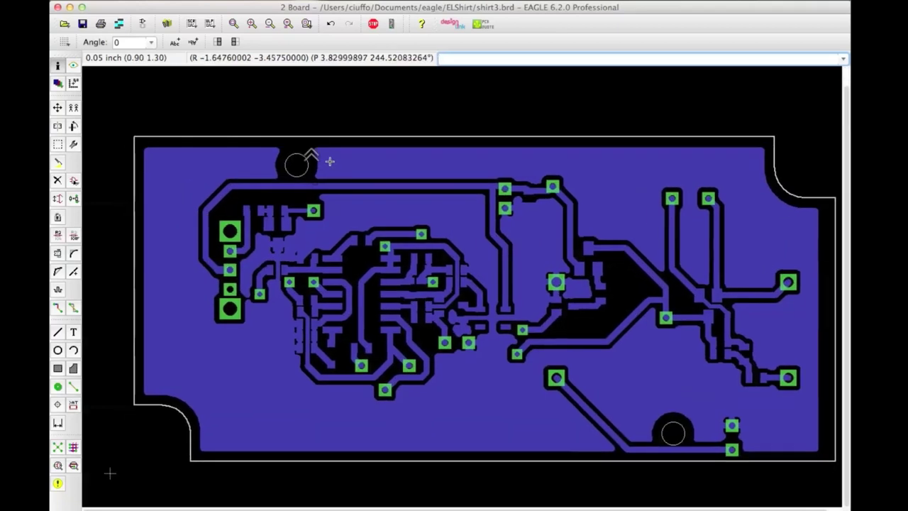
scroll(742, 156, right, 3)
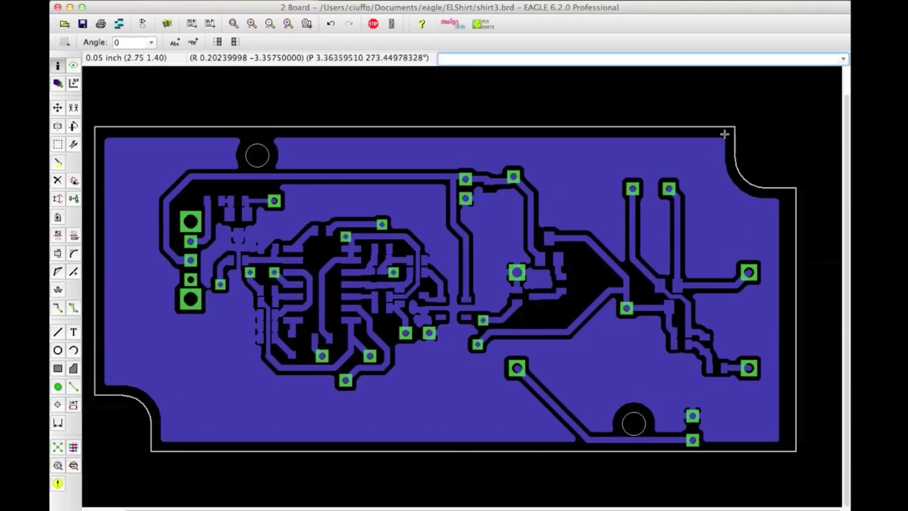
scroll(284, 269, up, 1)
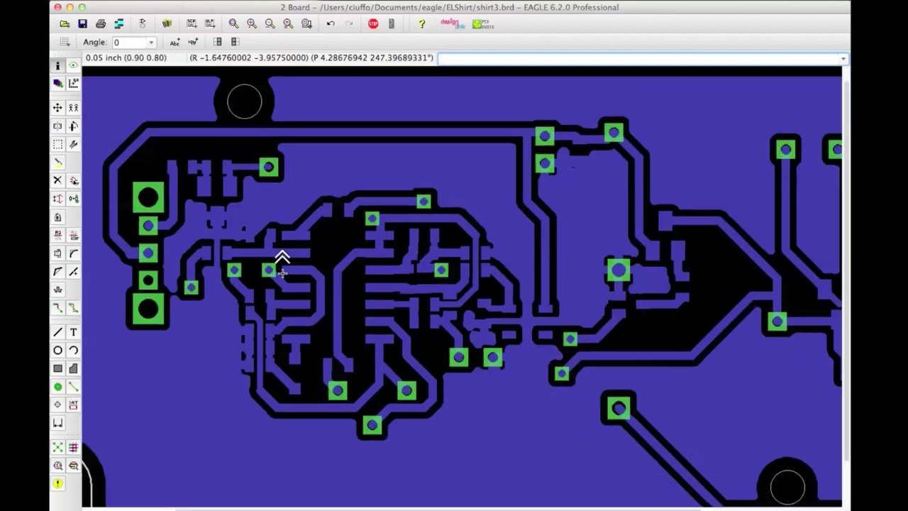
click(59, 84)
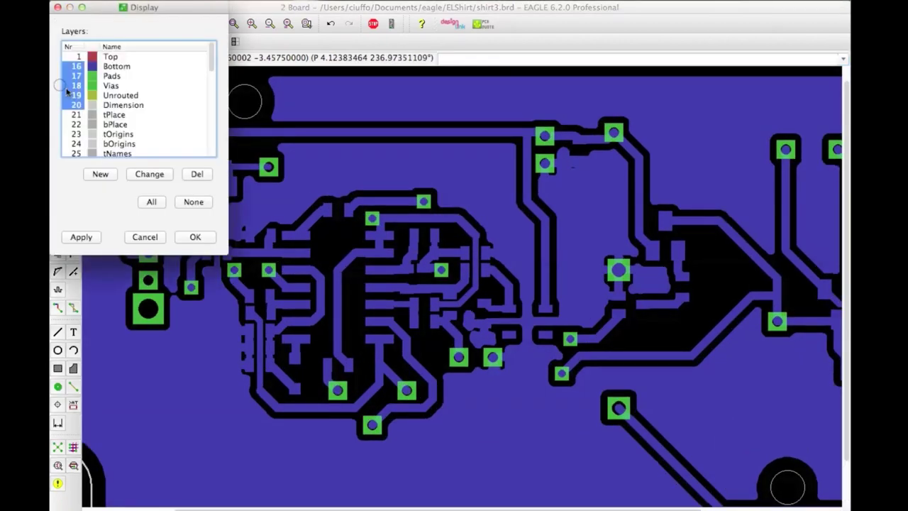
scroll(78, 137, down, 1)
click(78, 134)
click(82, 237)
key(Escape)
scroll(398, 218, up, 2)
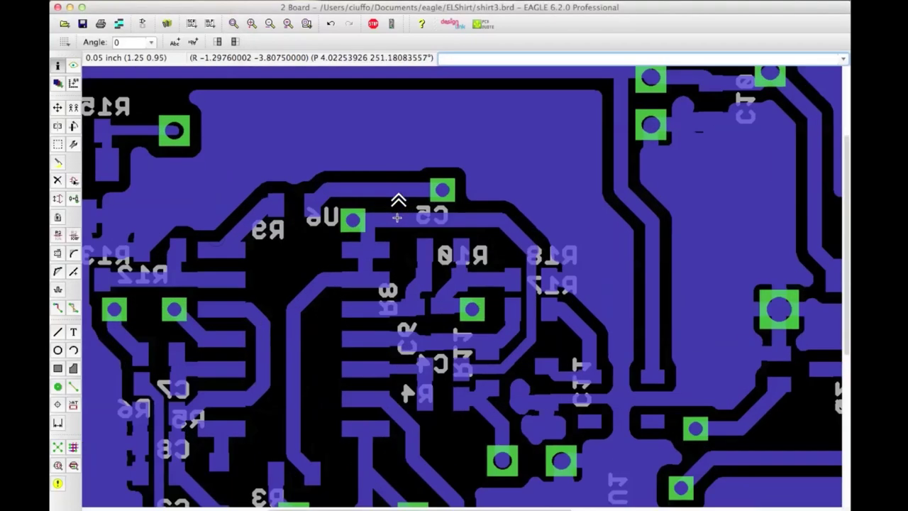
scroll(397, 217, up, 1)
scroll(531, 246, right, 2)
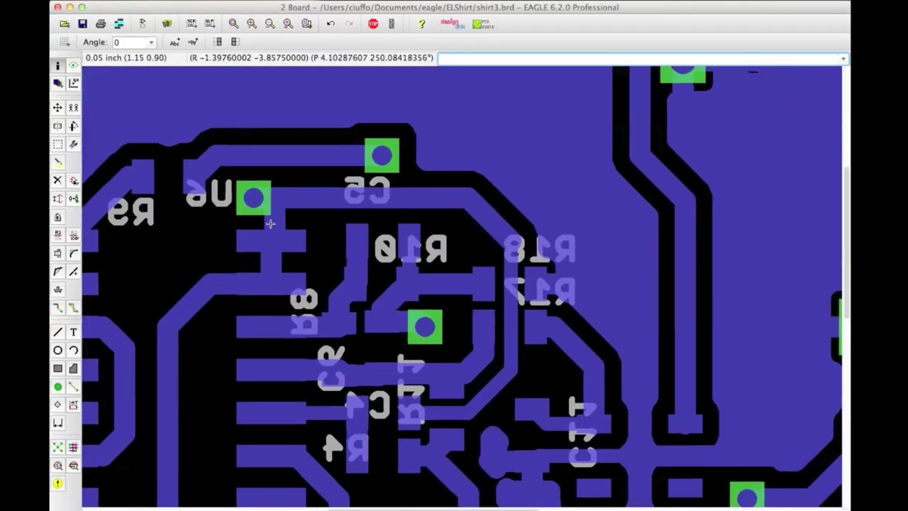
scroll(426, 238, left, 3)
scroll(426, 238, up, 1)
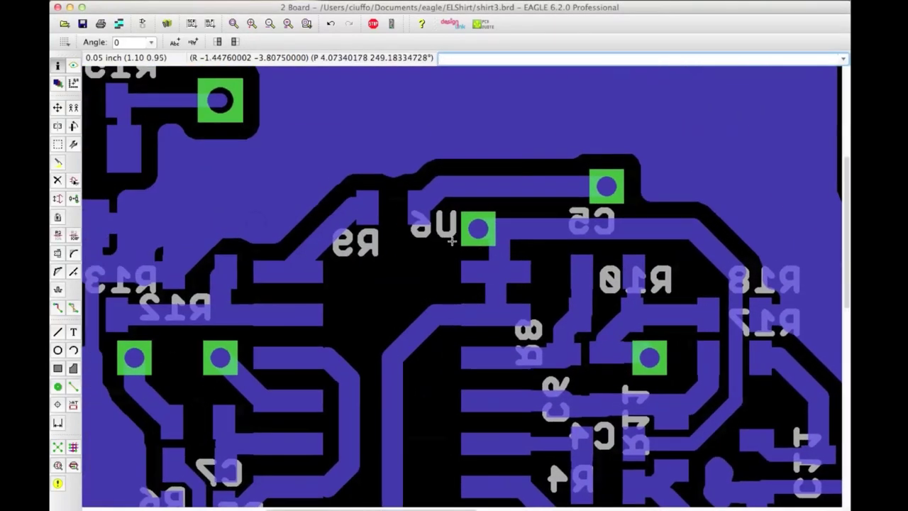
scroll(320, 217, down, 4)
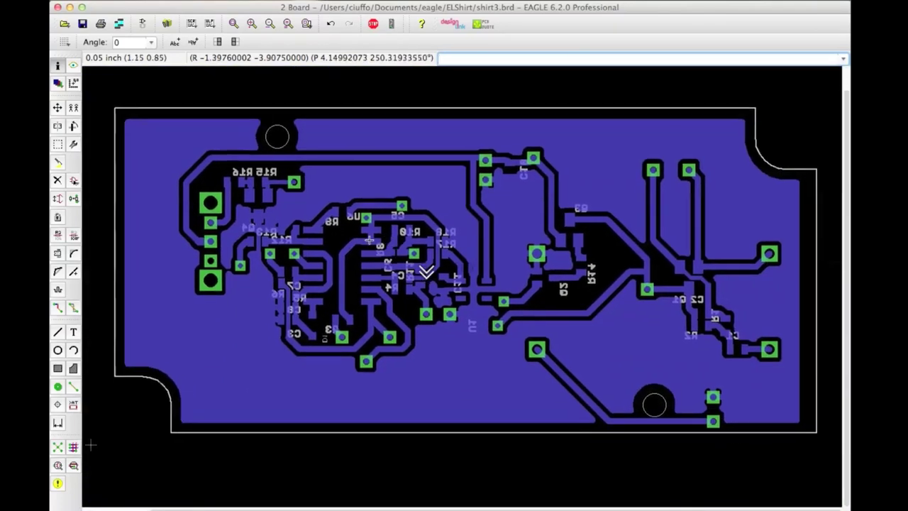
click(57, 83)
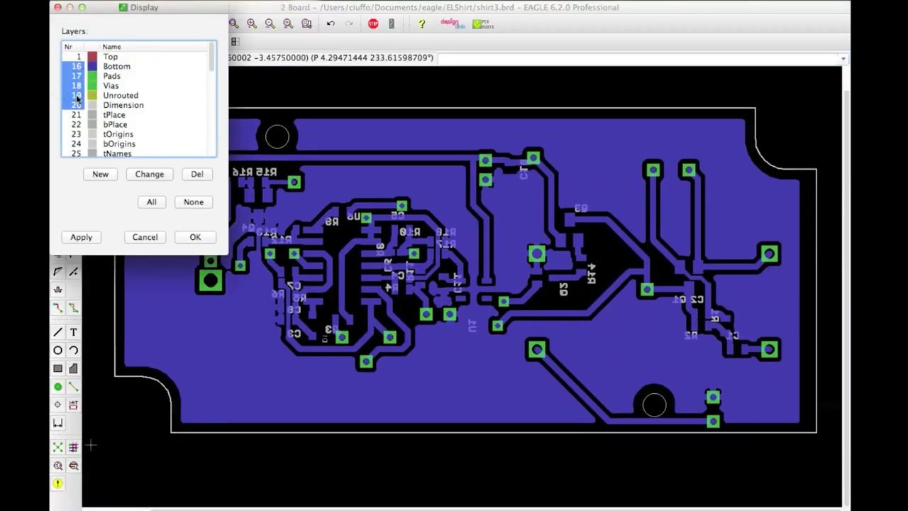
scroll(78, 106, down, 3)
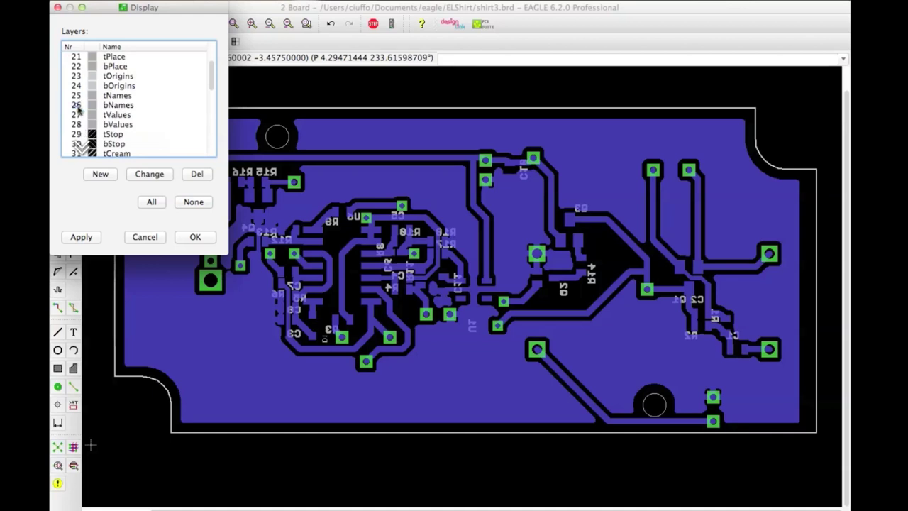
click(88, 237)
click(211, 240)
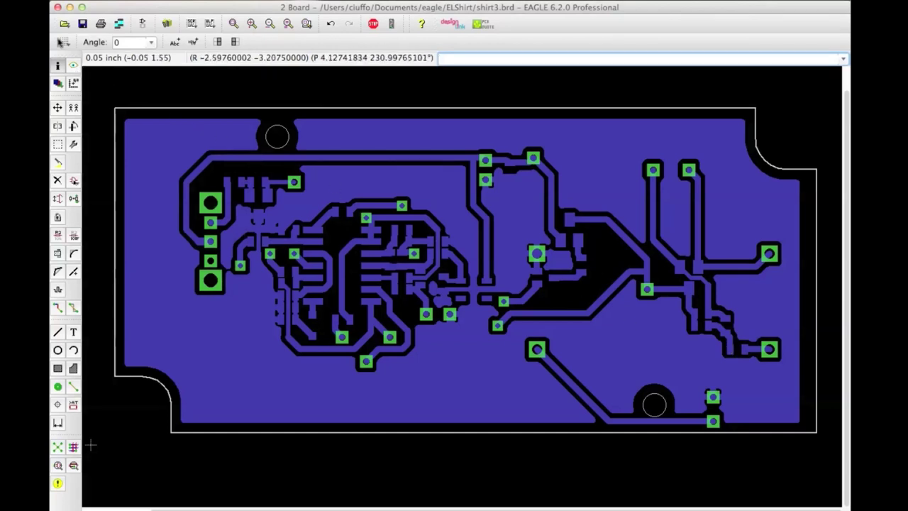
Open the Print dialog for the shirt3 board and position it on screen
click(101, 24)
drag(330, 8, 436, 125)
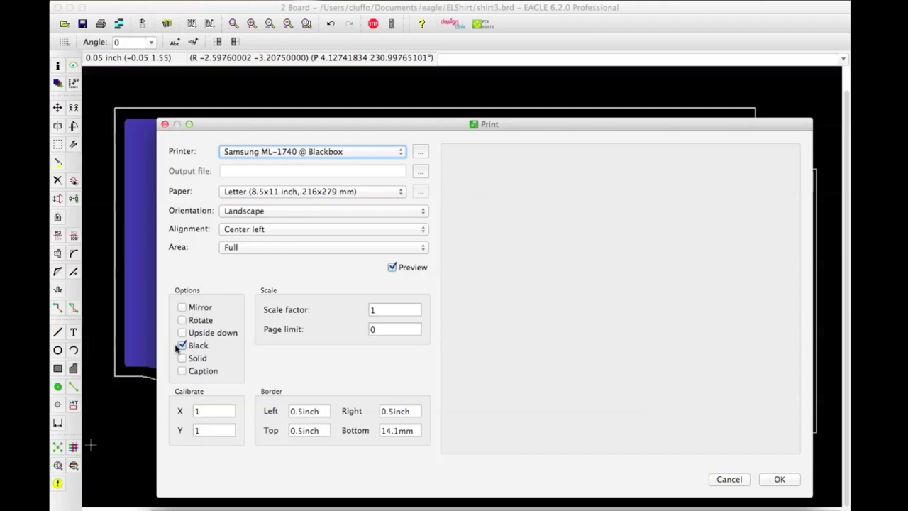
drag(340, 129, 366, 367)
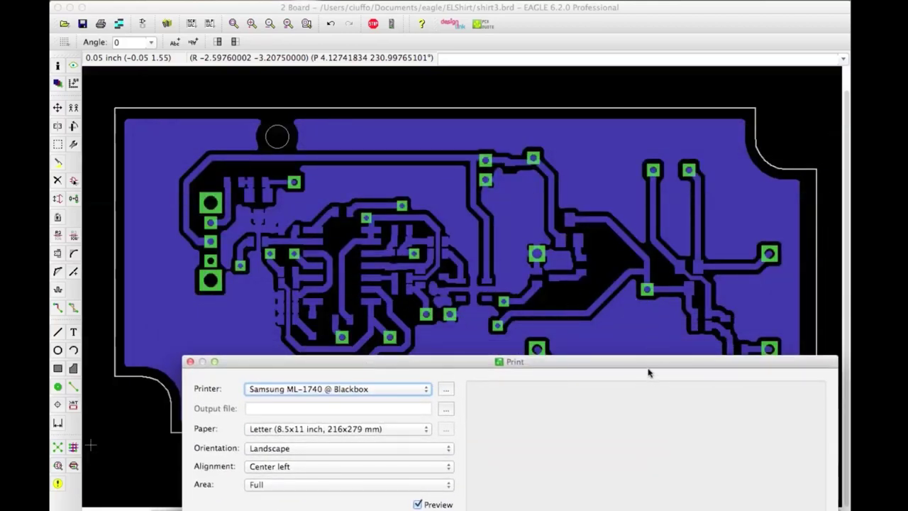
drag(644, 363, 633, 107)
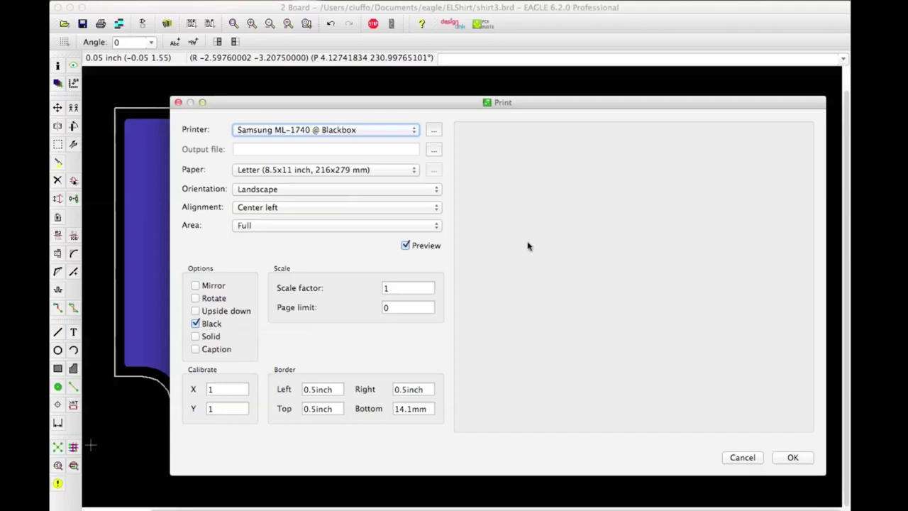
Enlarge the Print dialog and select the scale factor value 1 for editing
click(405, 245)
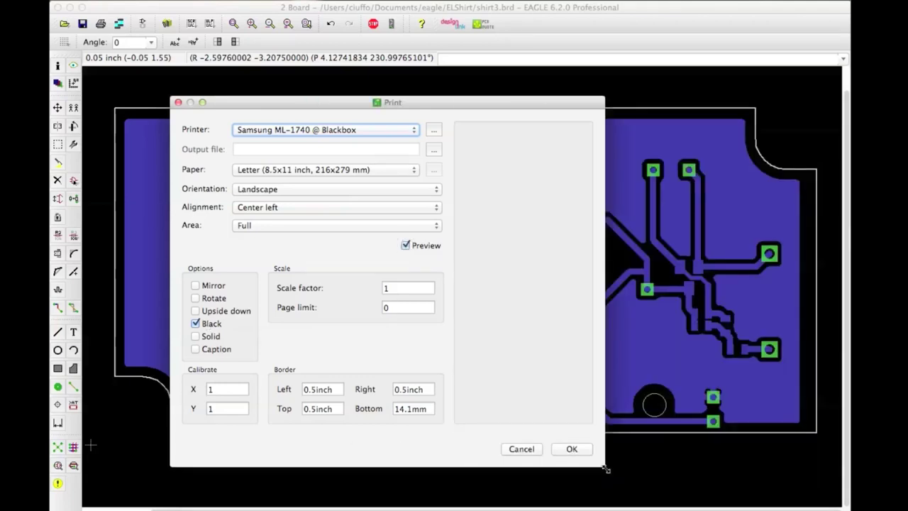
drag(605, 466, 806, 471)
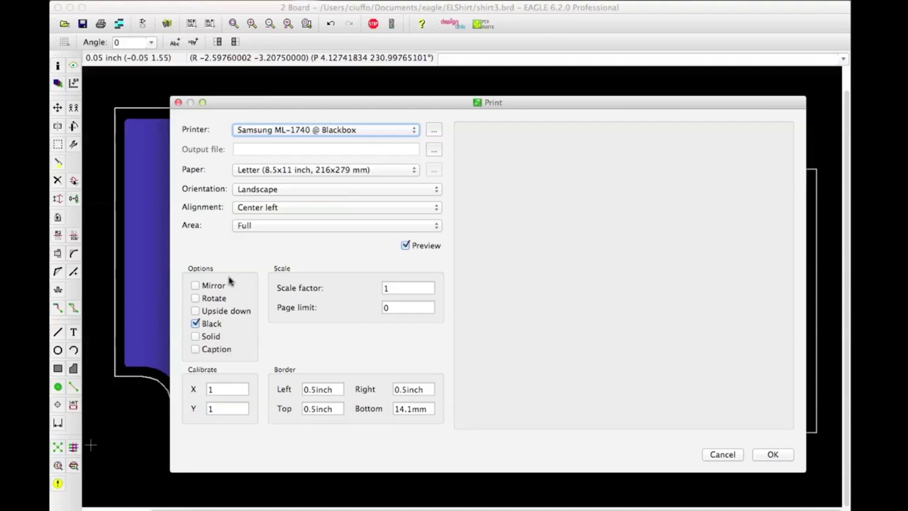
click(401, 288)
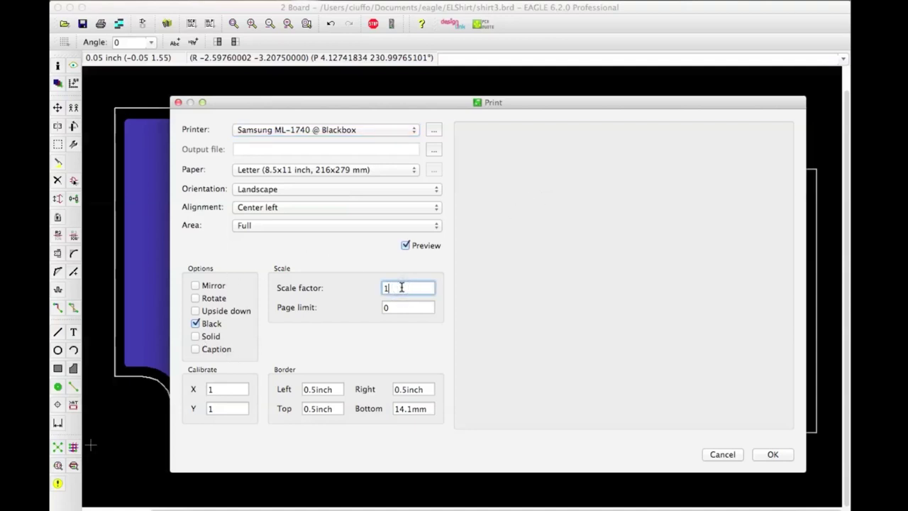
double_click(402, 288)
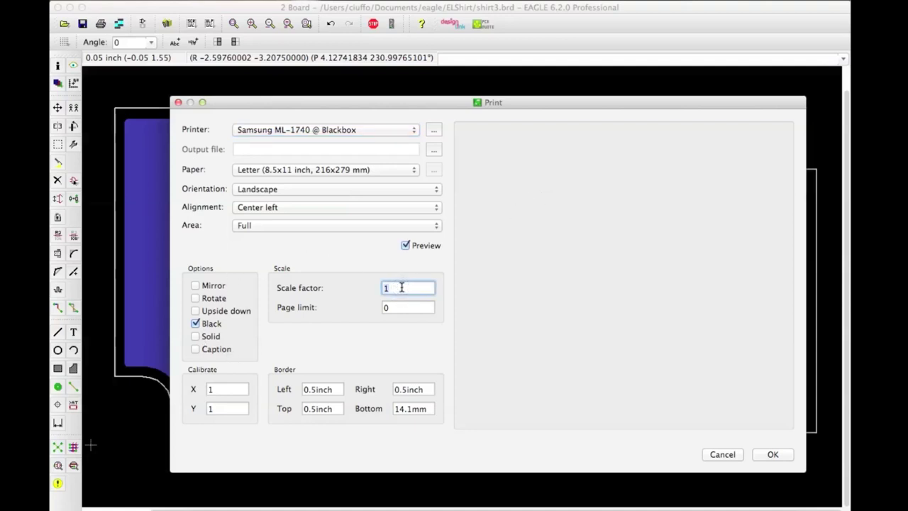